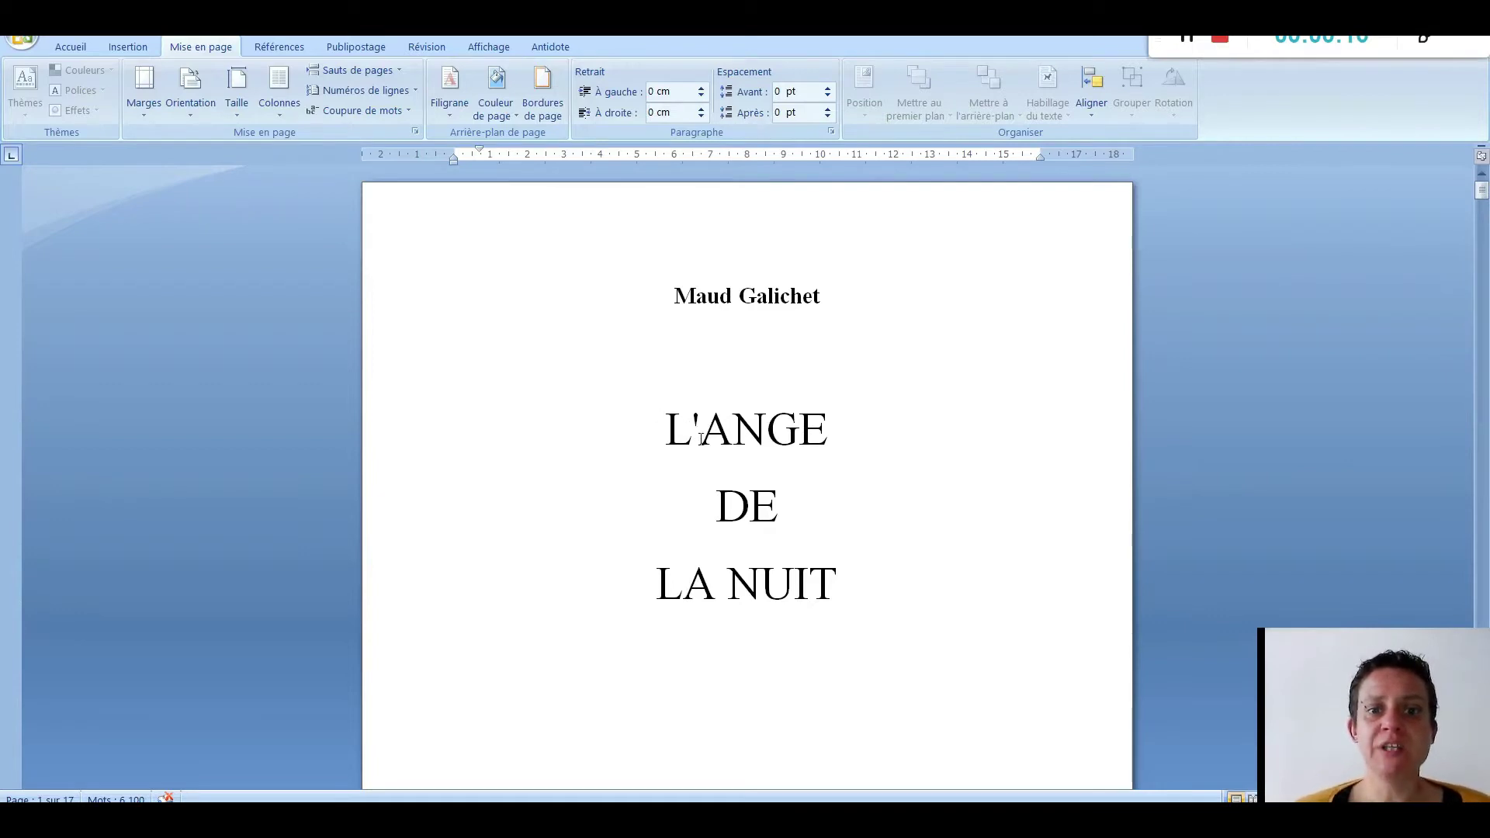
# Step: Select the three-line title L'ANGE DE LA NUIT and check which paragraph style it uses
pyautogui.moveTo(841, 582); pyautogui.dragTo(599, 416)
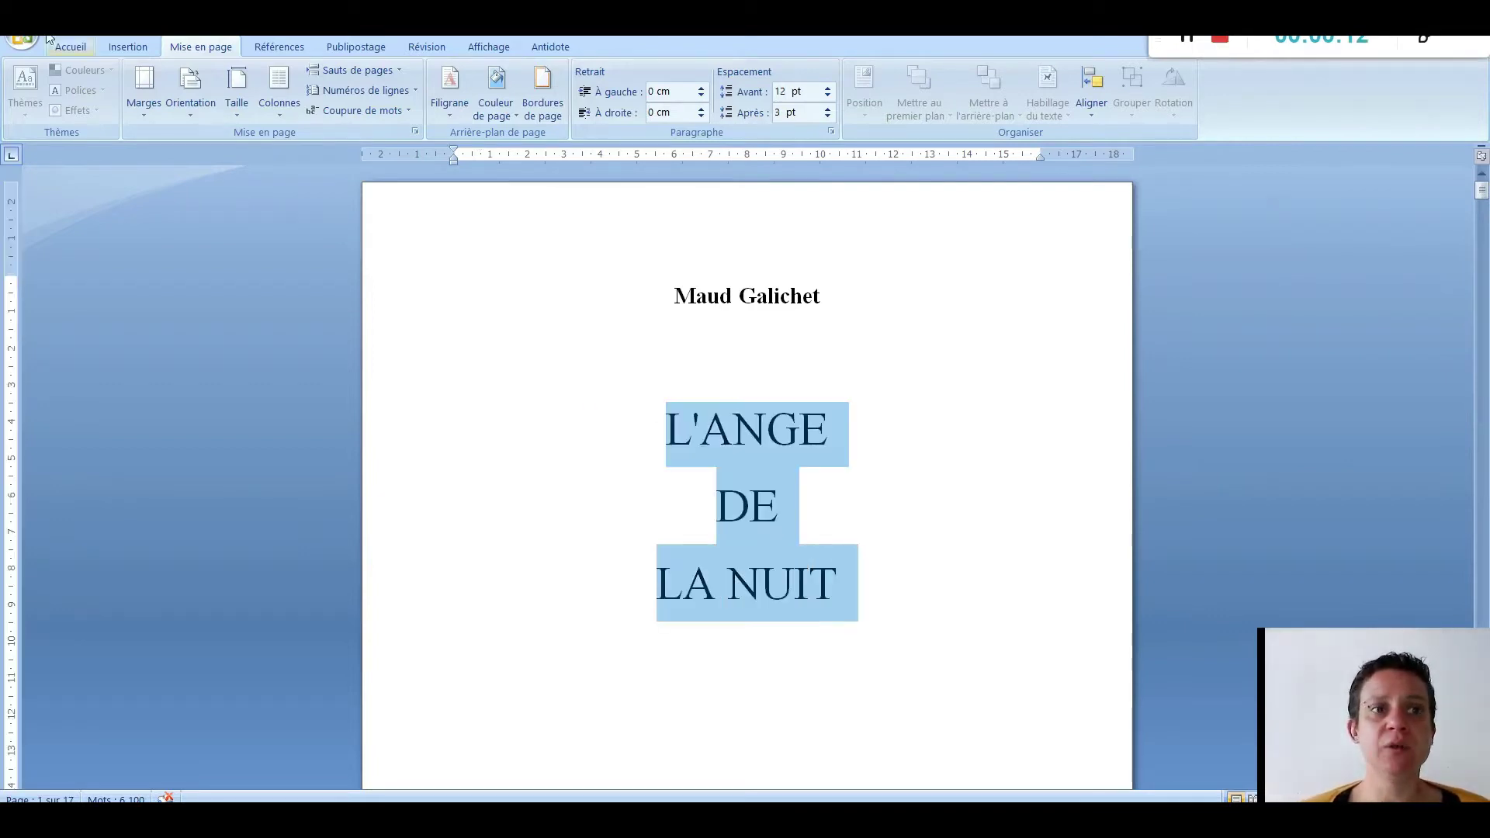
pyautogui.click(76, 48)
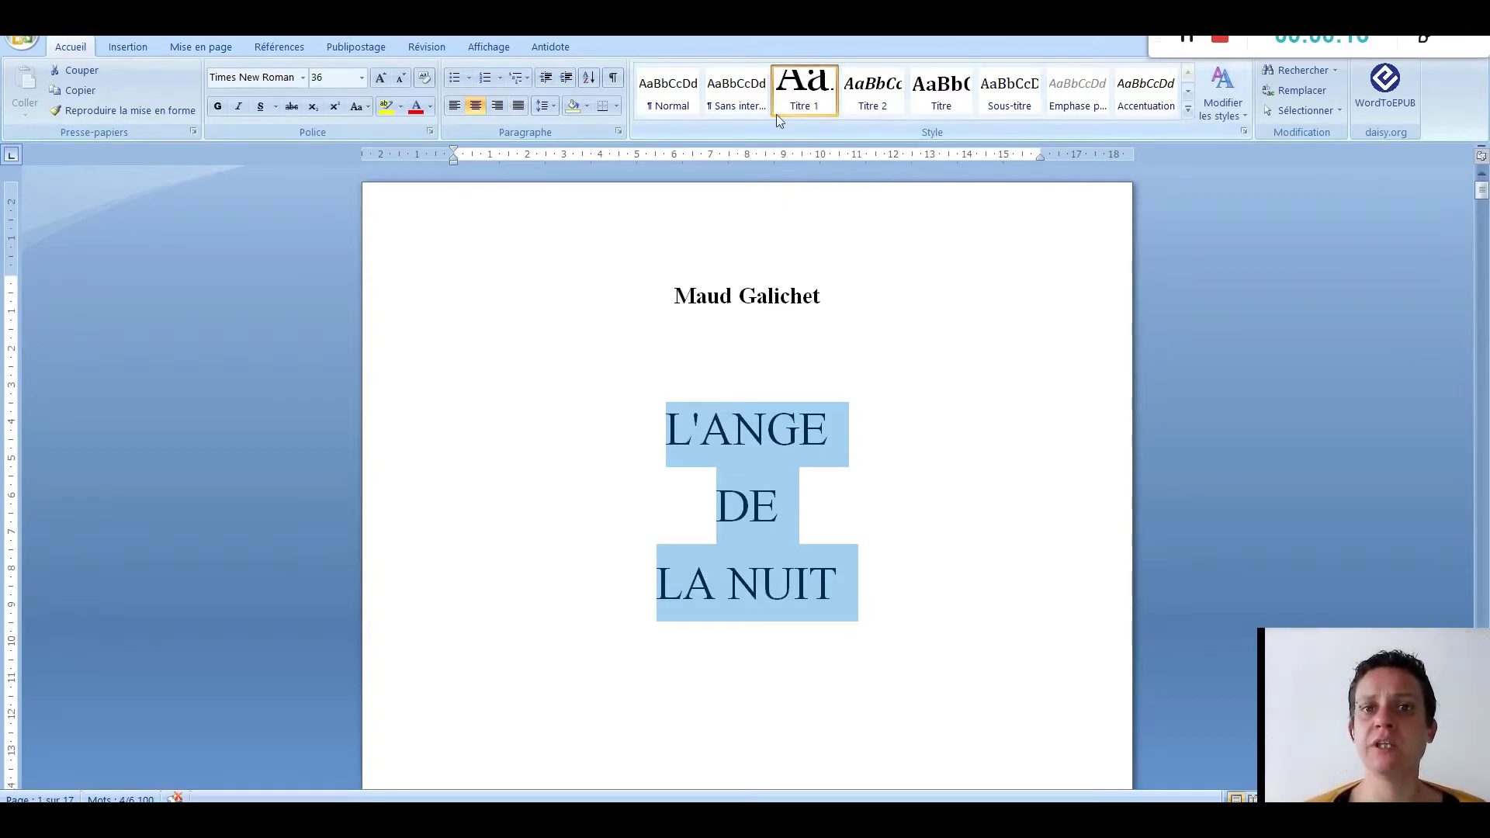
# Step: Check the alignment, first-line indent and spacing settings of a body paragraph in the story text
pyautogui.scroll(-10, 713, 305)
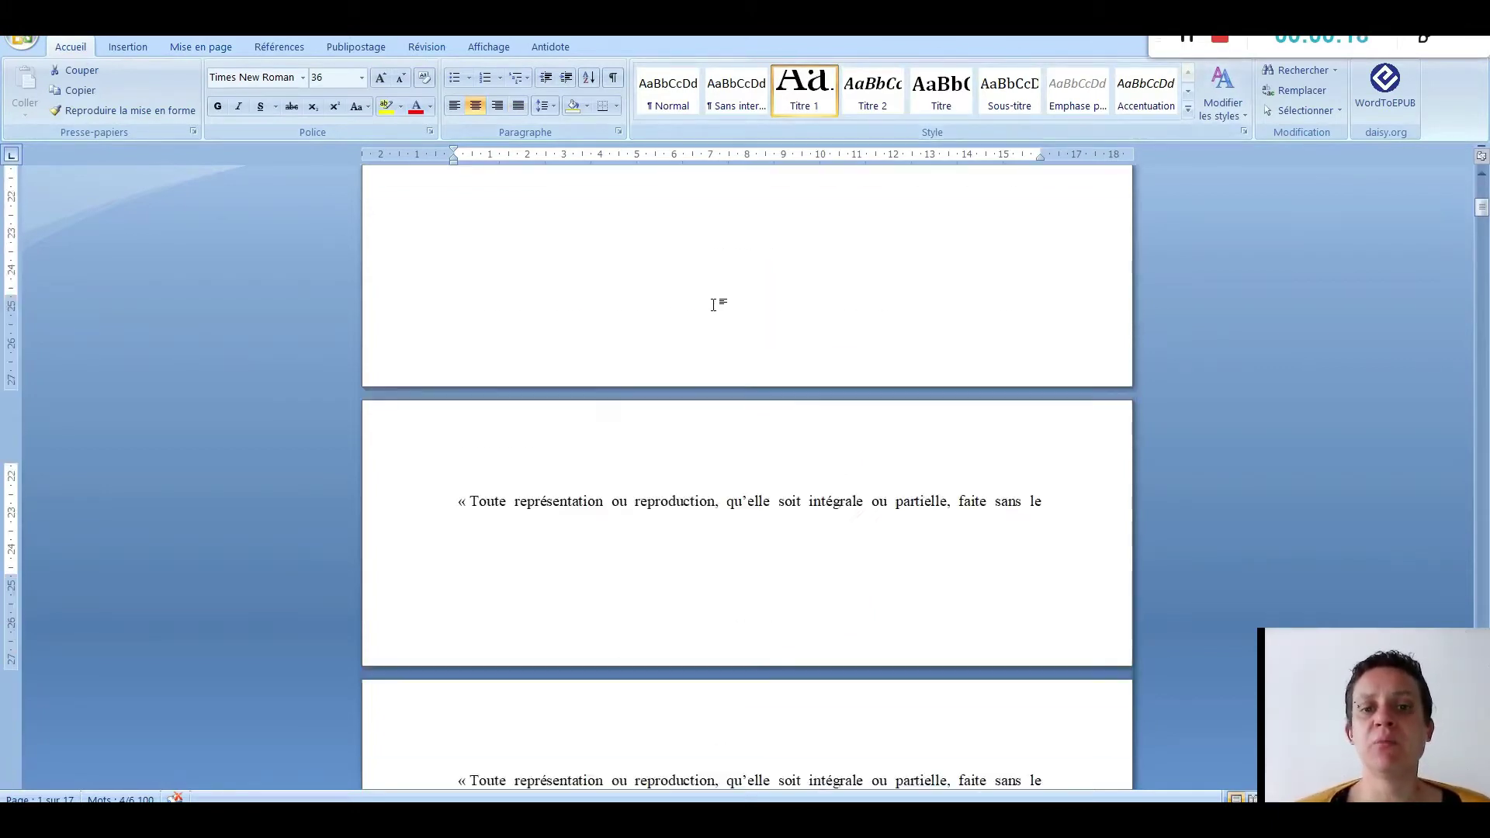
pyautogui.scroll(-10, 714, 305)
pyautogui.scroll(-8, 711, 305)
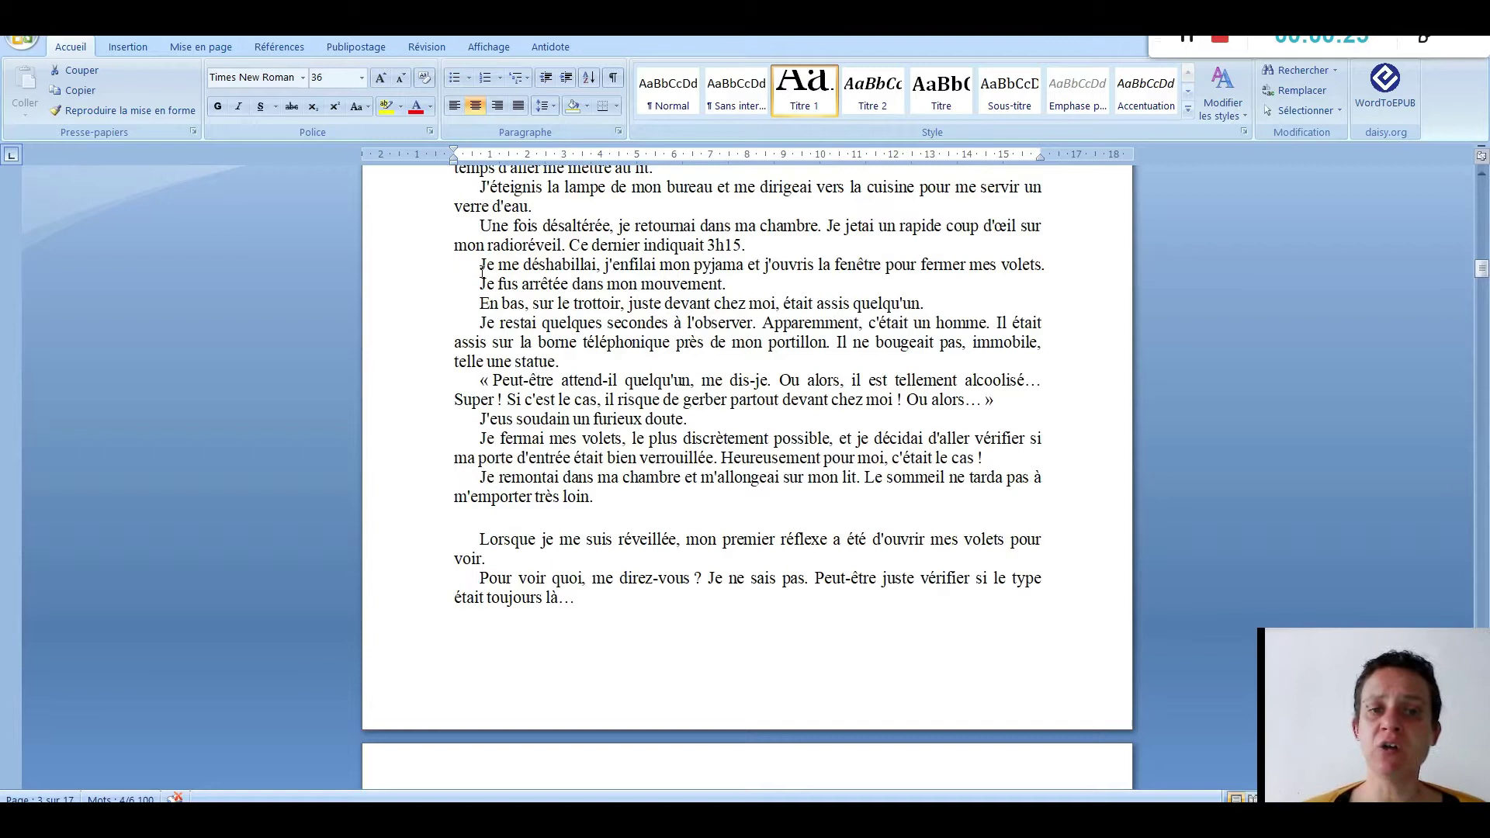
pyautogui.click(618, 132)
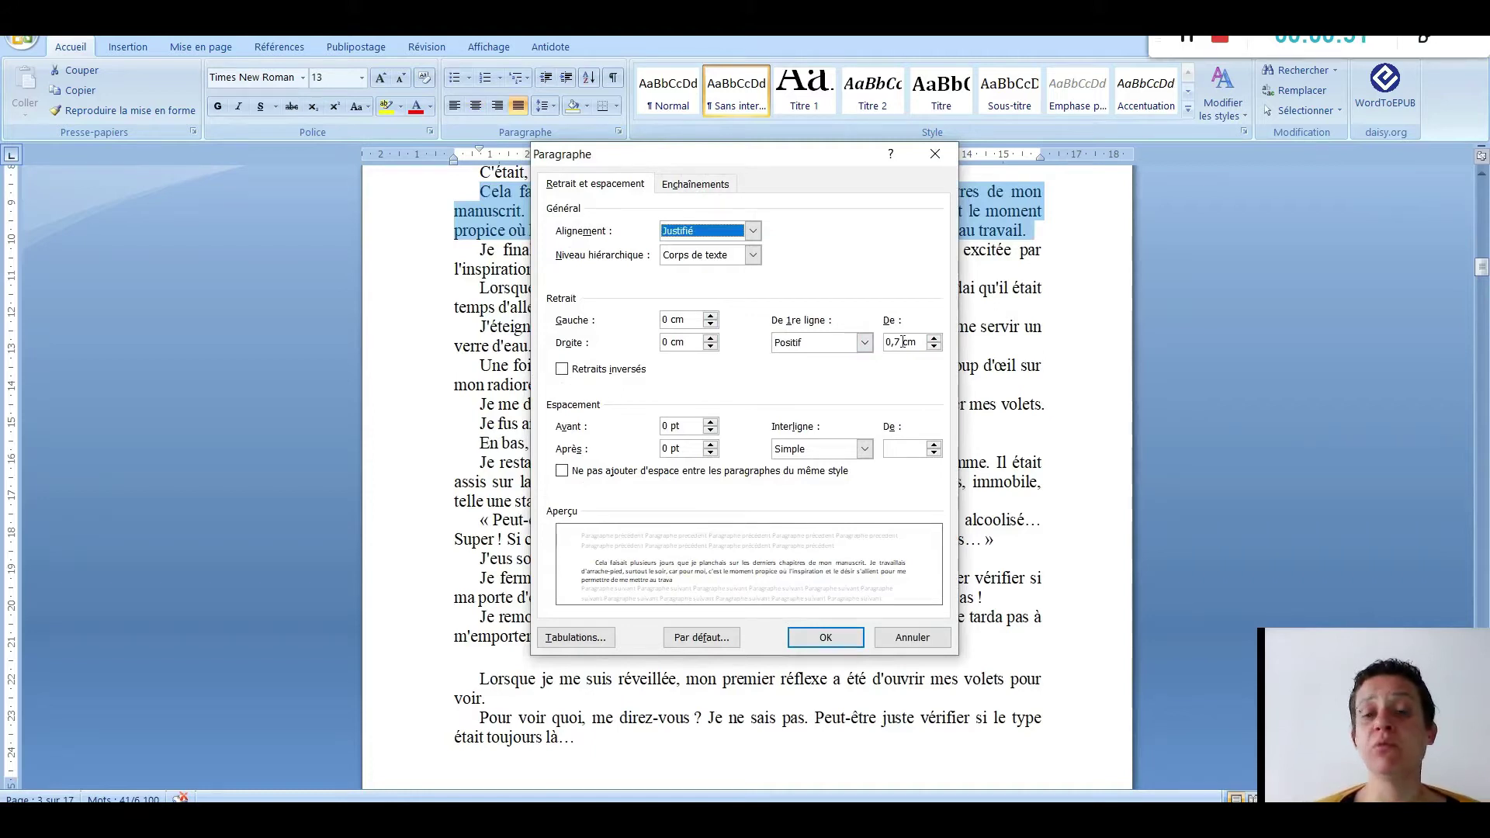
pyautogui.click(859, 642)
# Step: Check the paragraph spacing settings of the scene-ending paragraph "m'emporter très loin."
pyautogui.scroll(-3, 488, 516)
pyautogui.click(491, 498)
pyautogui.moveTo(452, 501); pyautogui.dragTo(595, 495)
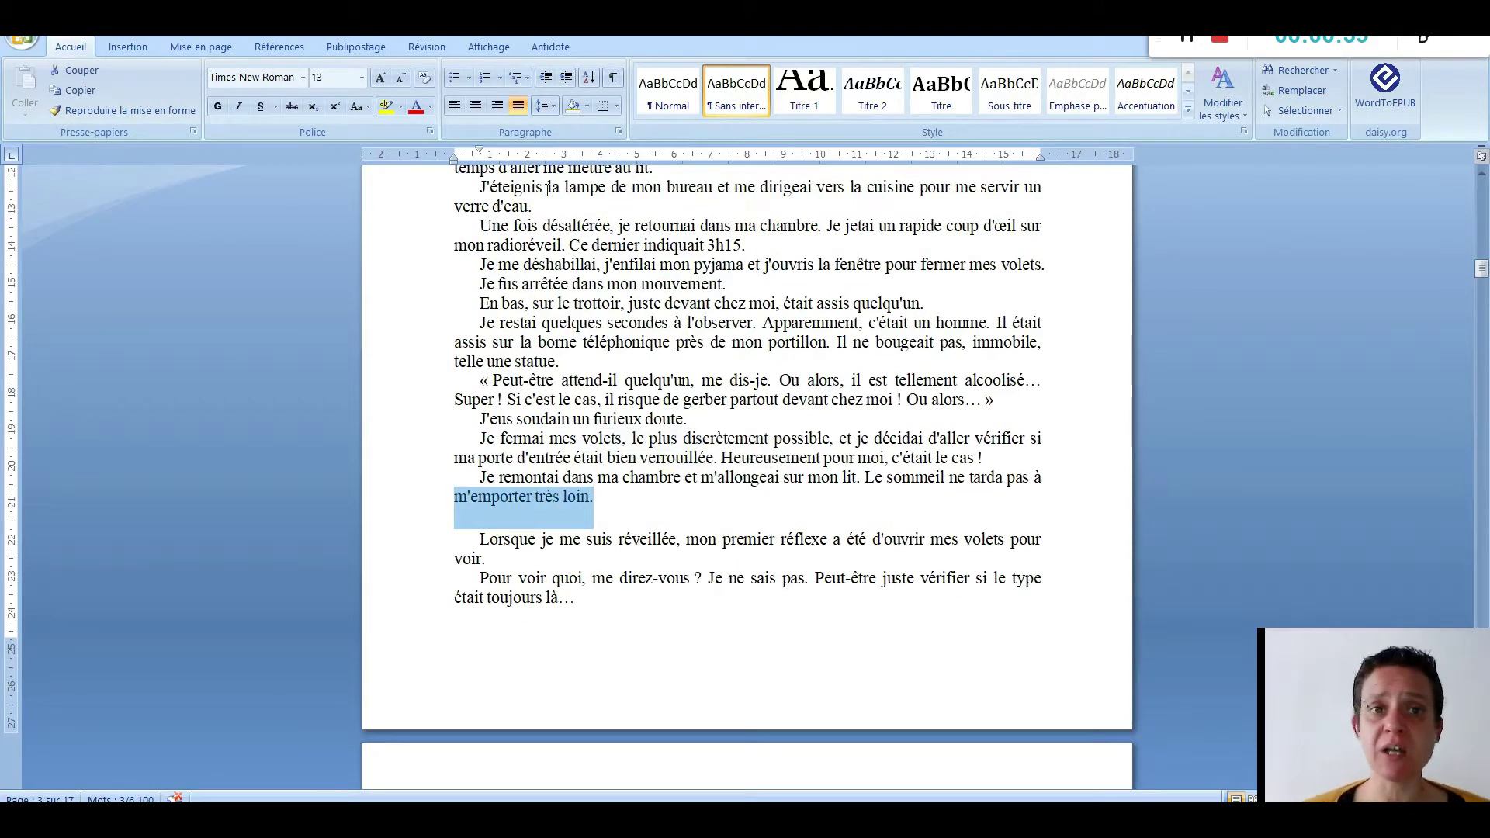
pyautogui.click(618, 132)
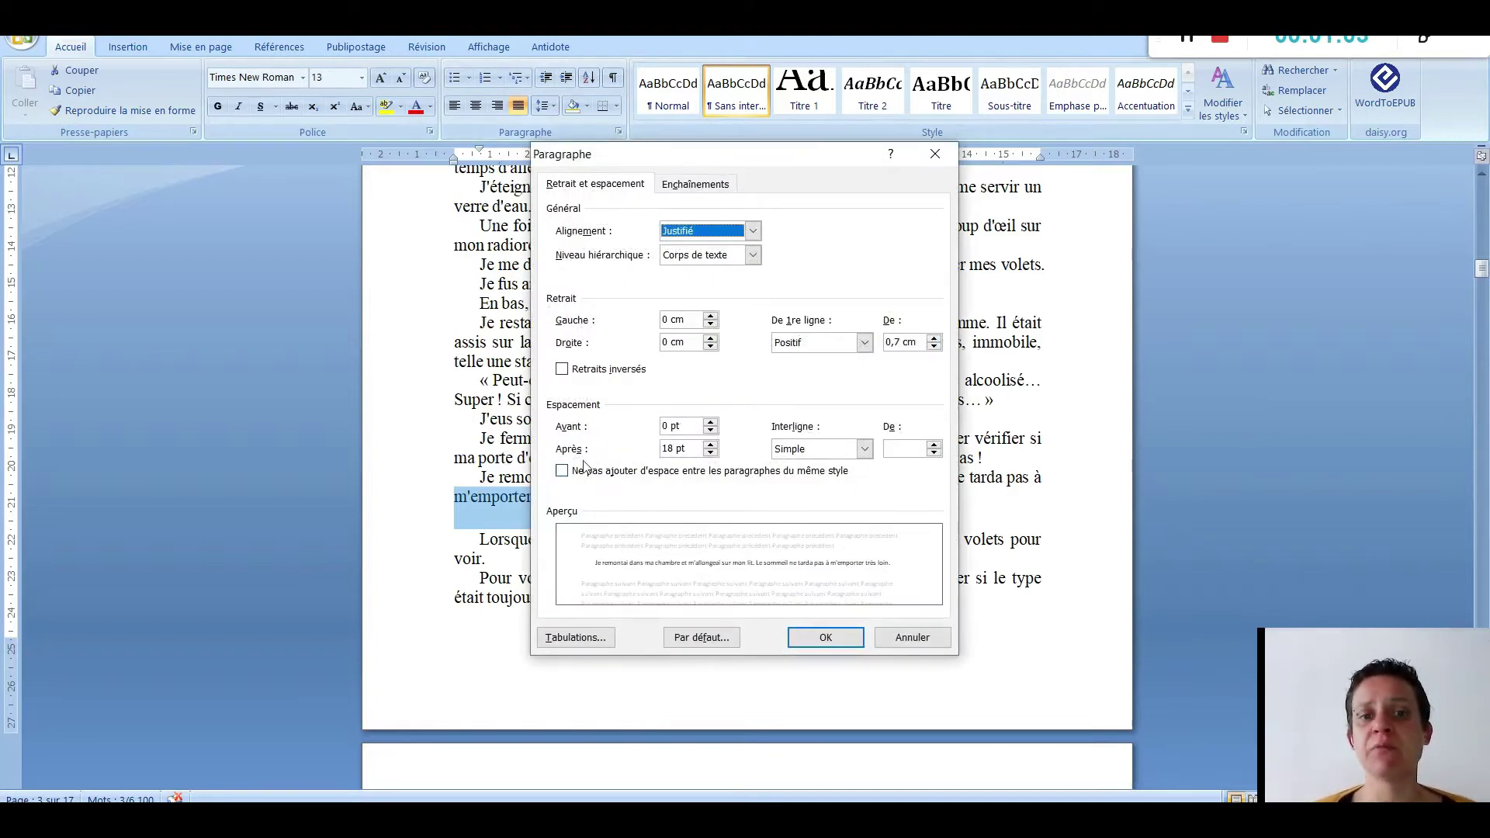
pyautogui.click(823, 638)
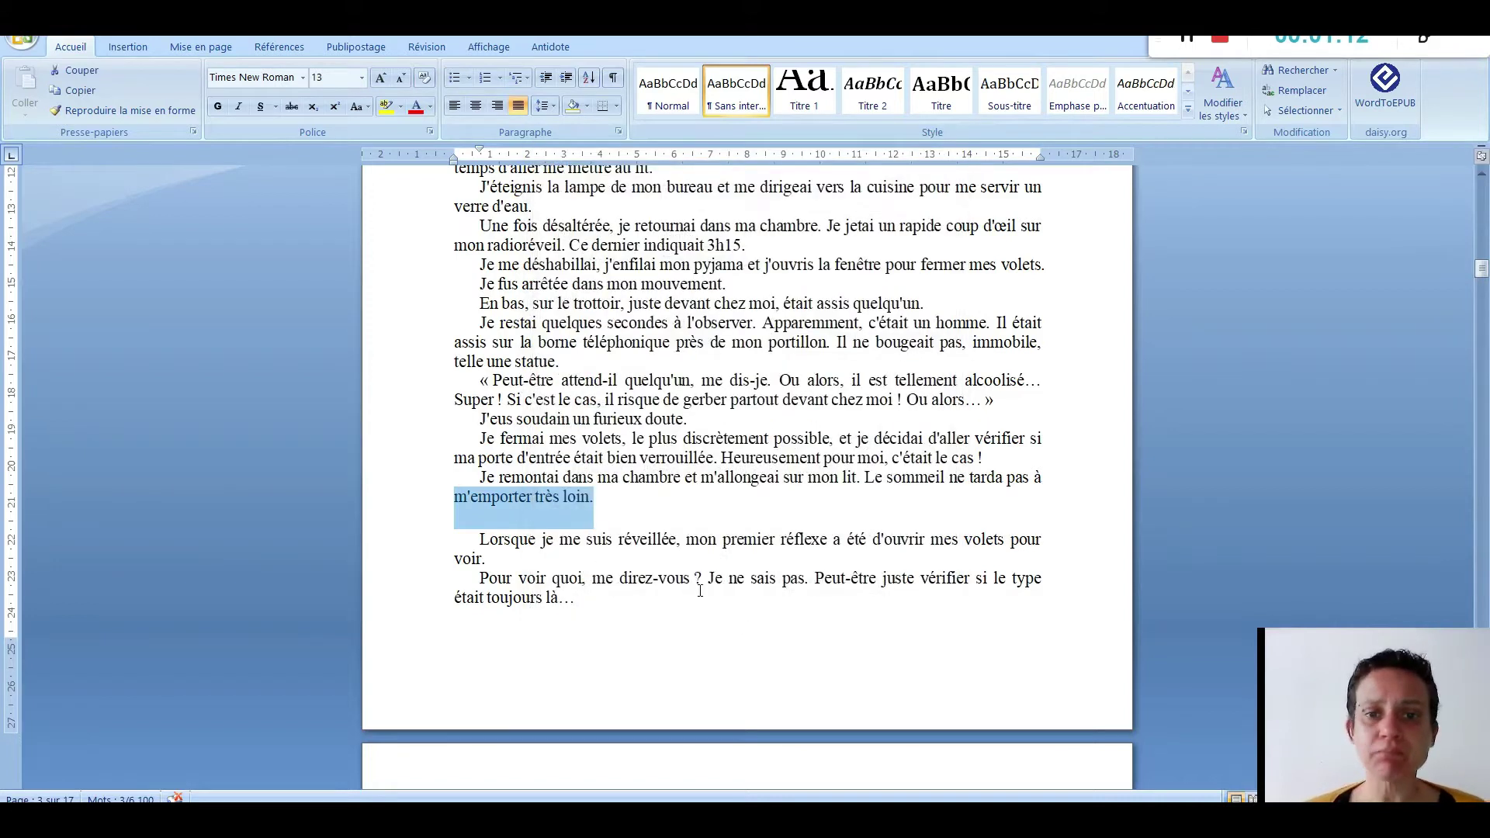
# Step: Review the scene breaks and the footnote on the following pages and save the document
pyautogui.scroll(-1, 708, 556)
pyautogui.scroll(-8, 708, 556)
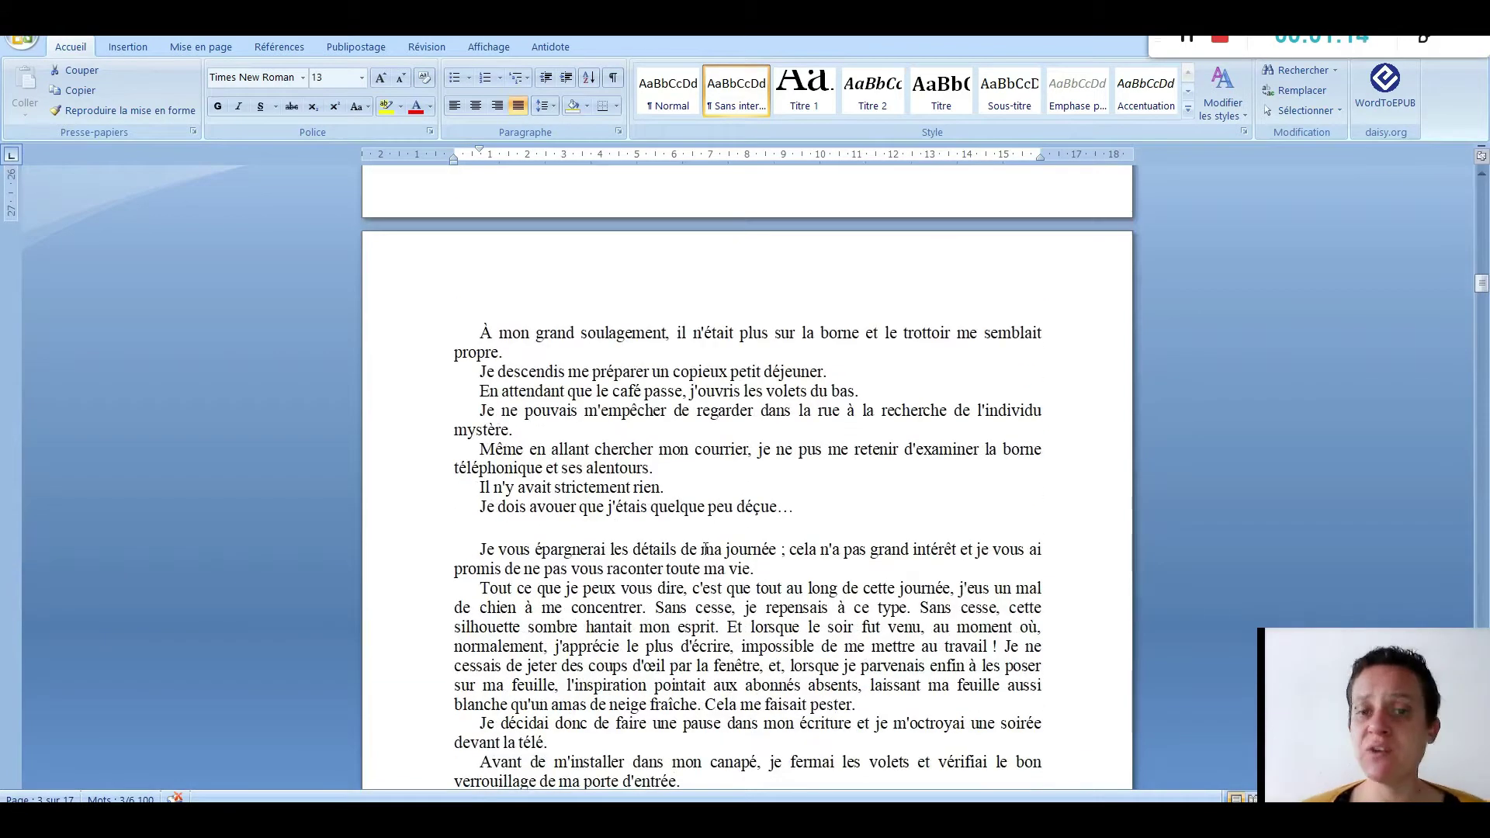
pyautogui.click(215, 51)
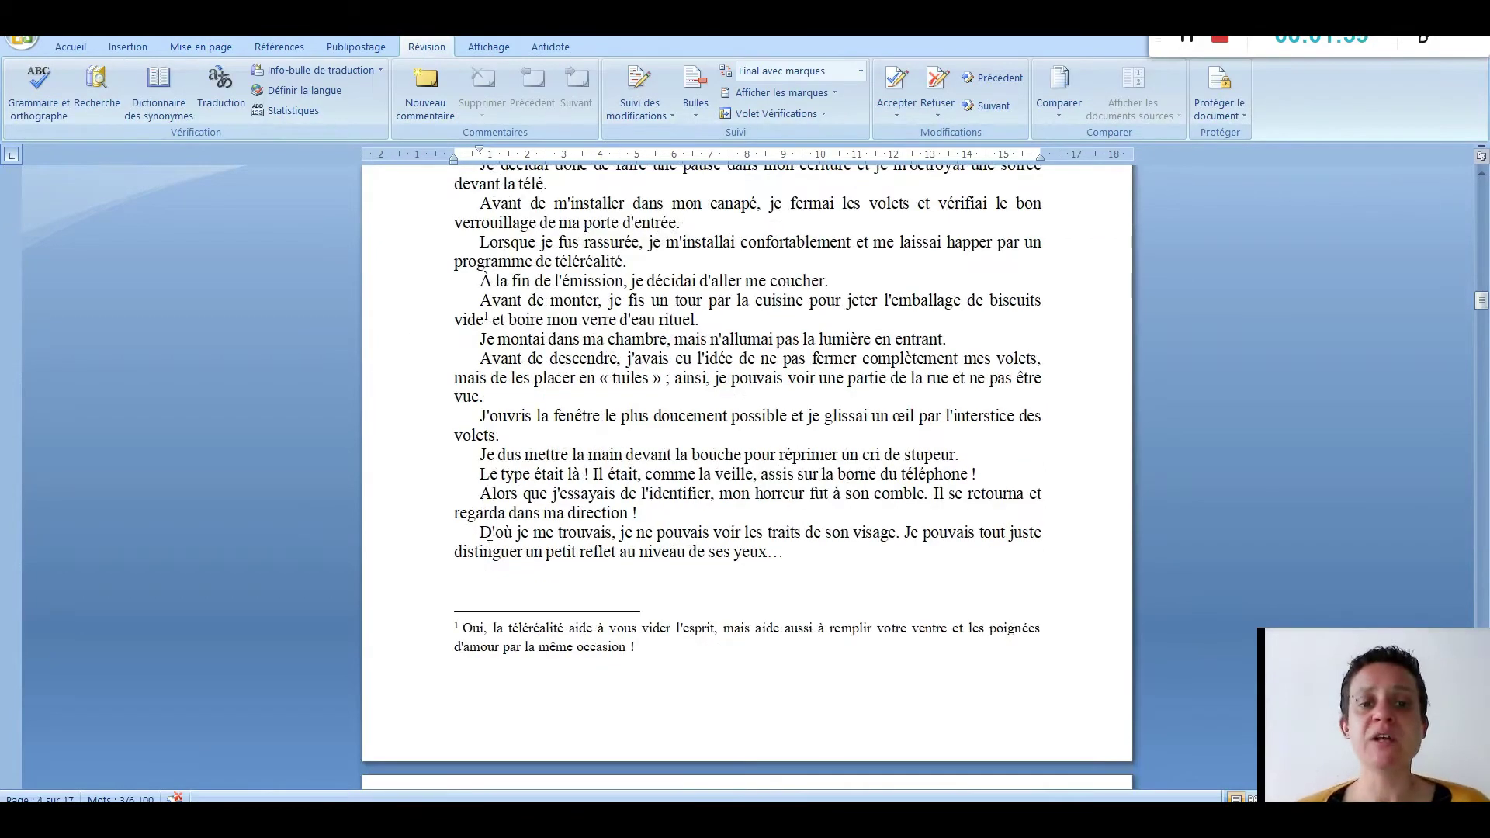
pyautogui.scroll(-1, 635, 601)
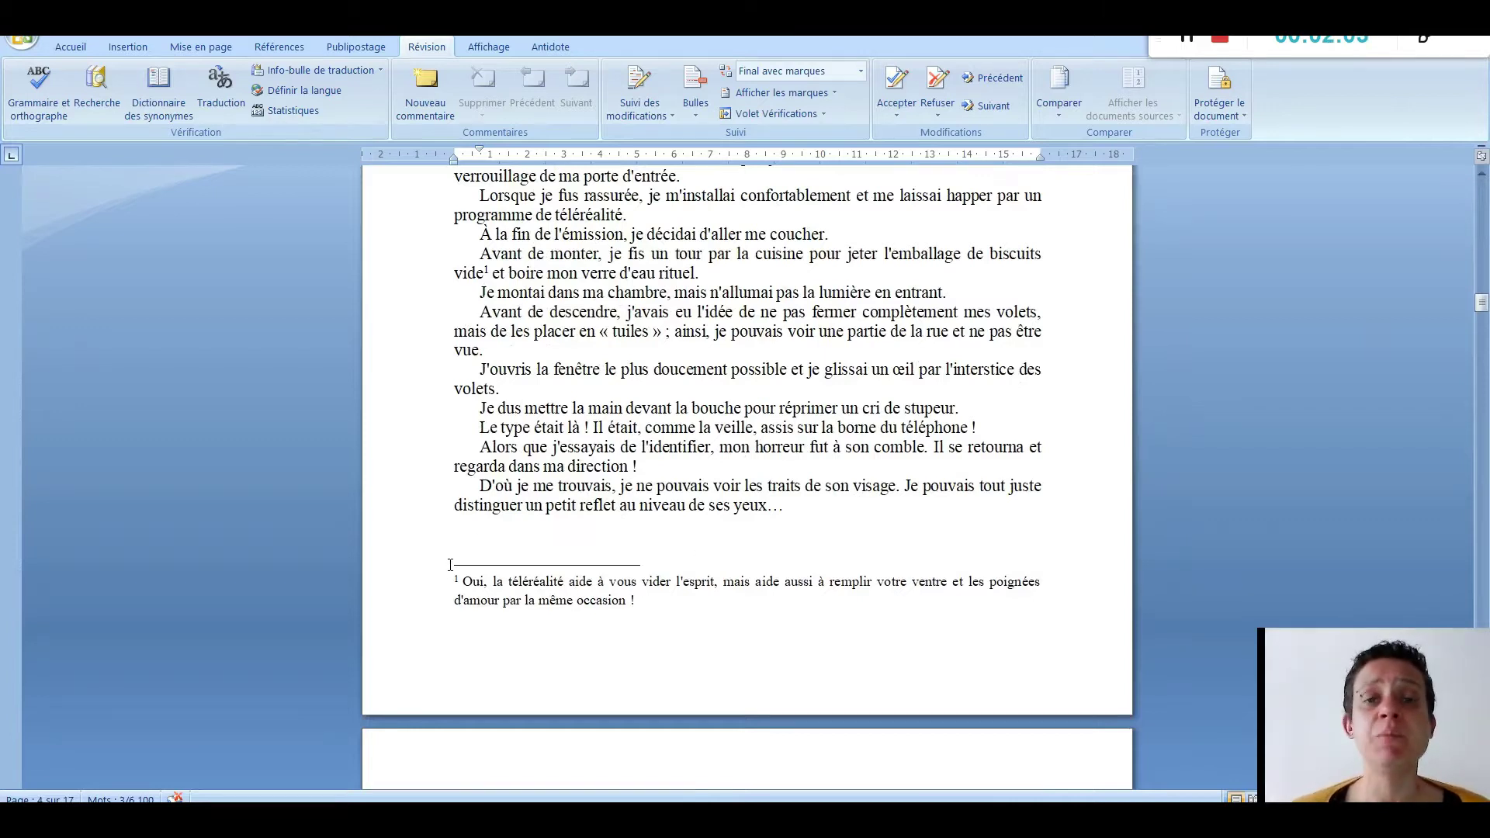
pyautogui.scroll(-2, 451, 565)
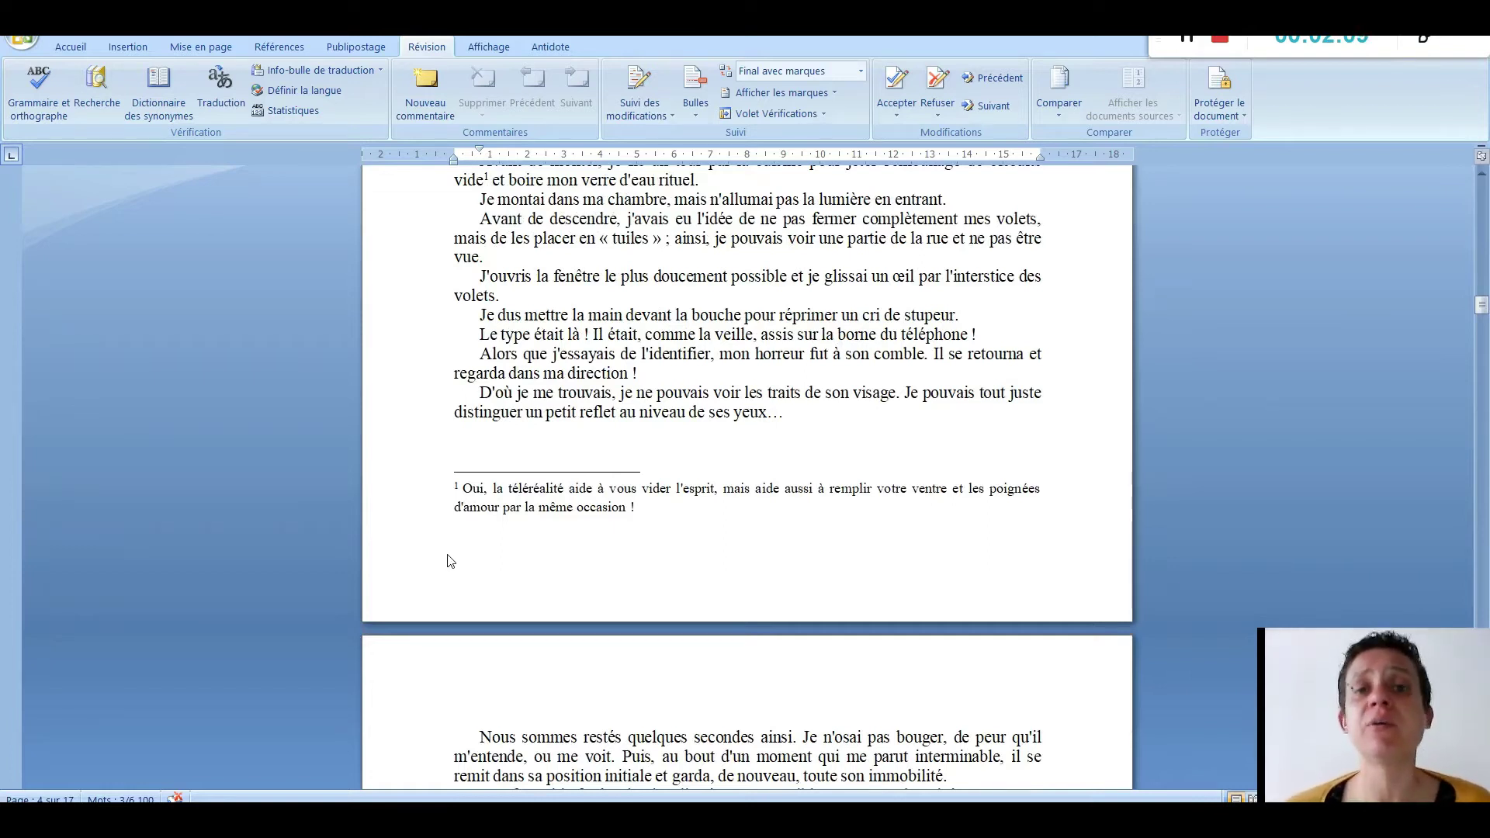
pyautogui.scroll(-2, 448, 557)
pyautogui.scroll(-11, 449, 553)
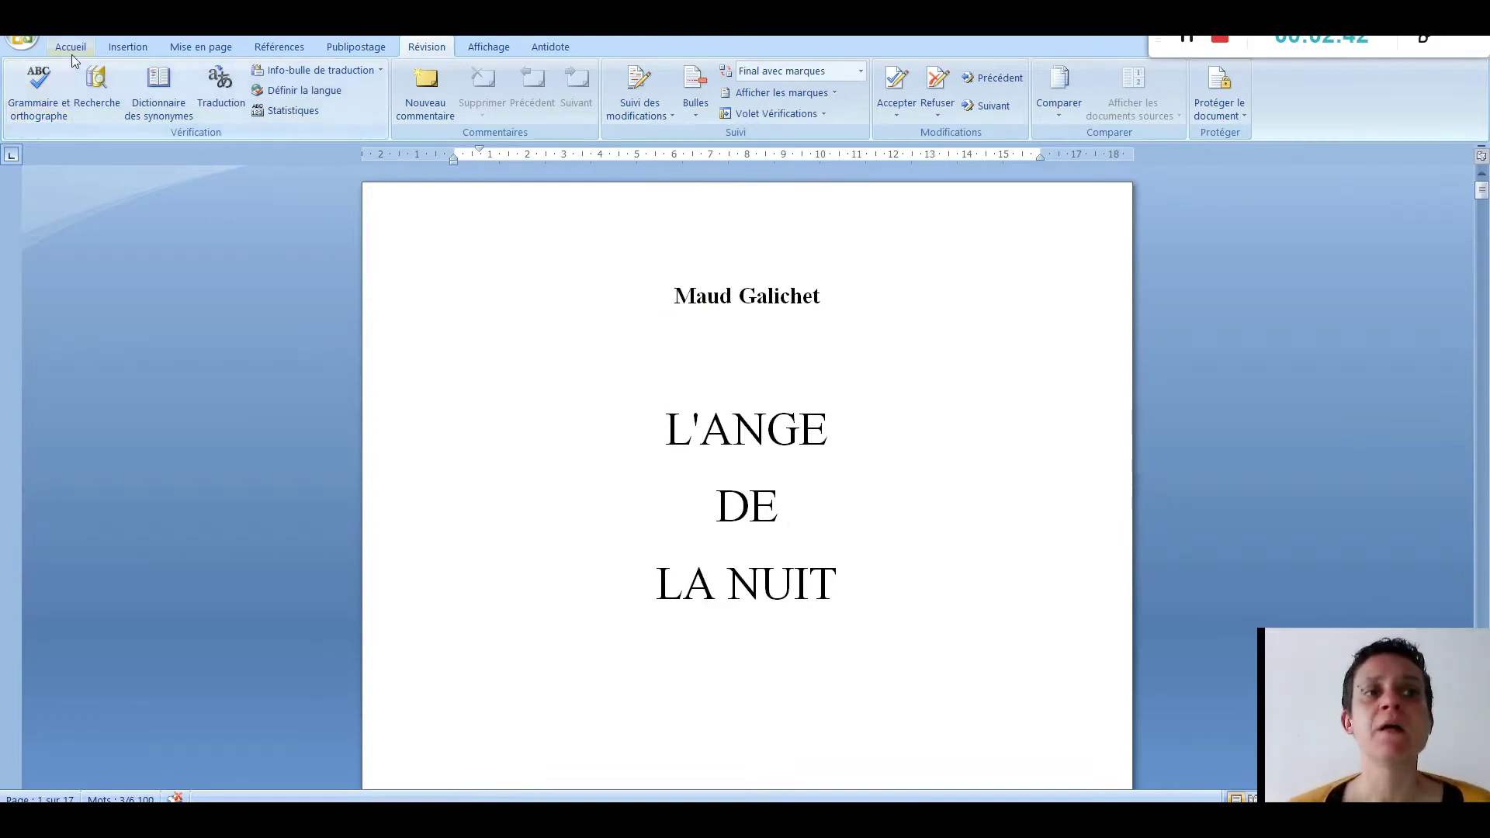
pyautogui.hotkey('ctrl', 's')
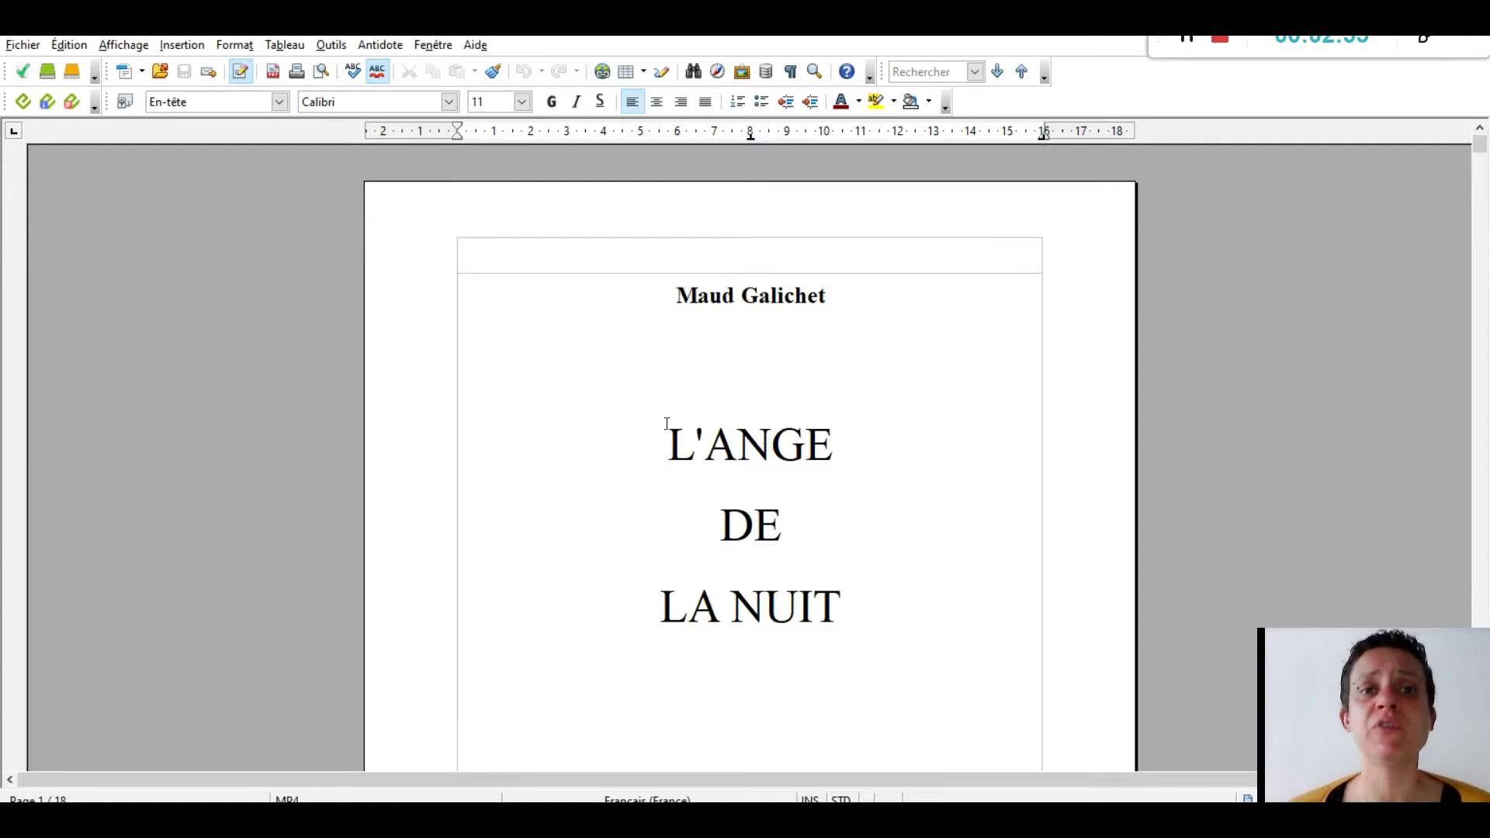
# Step: Switch to the OpenOffice Writer version, check the title's paragraph style and look through the first pages
pyautogui.click(671, 442)
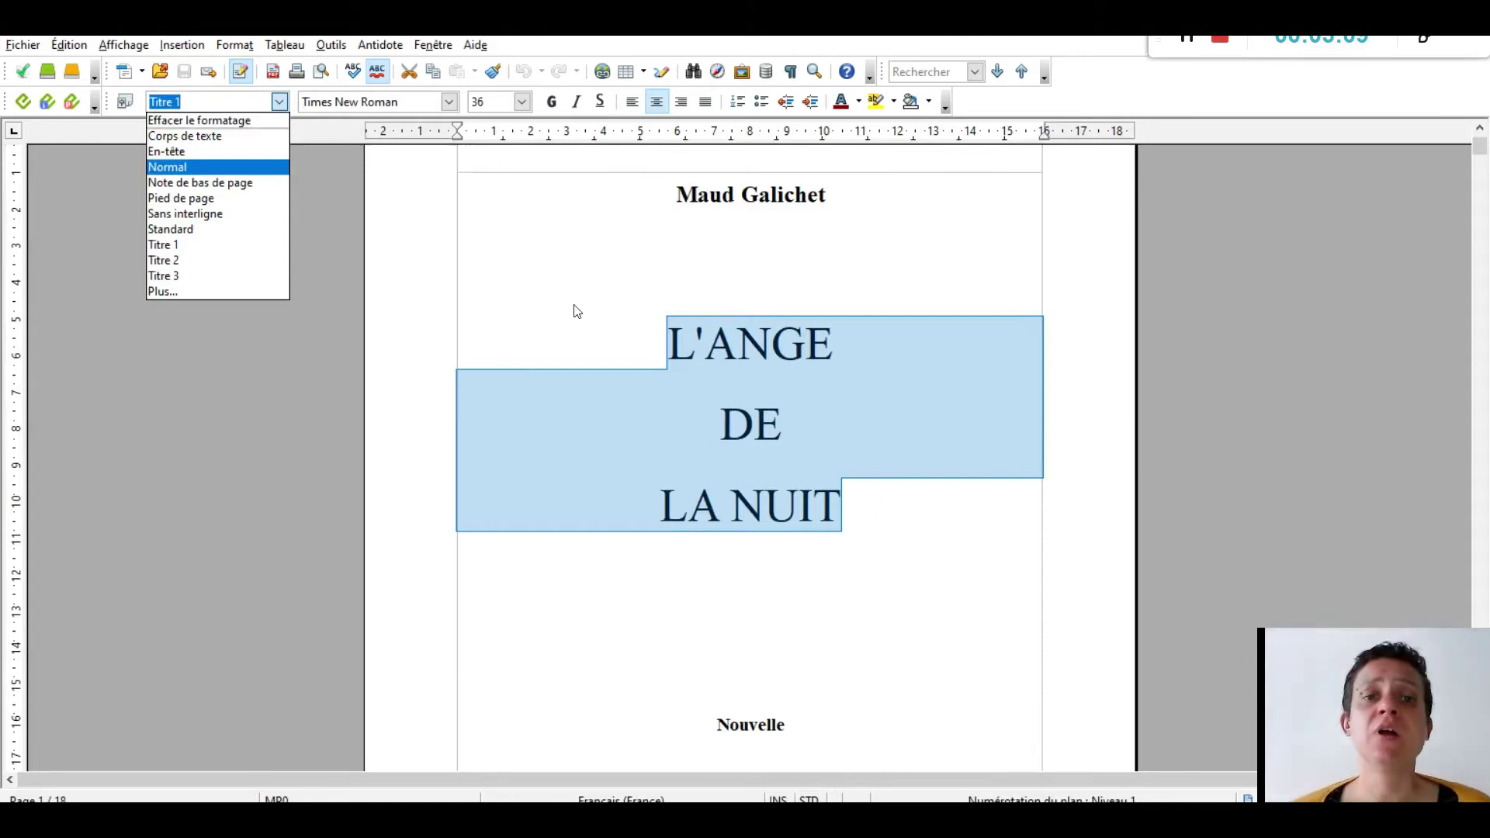
pyautogui.press('Escape')
pyautogui.click(526, 272)
pyautogui.scroll(-20, 483, 276)
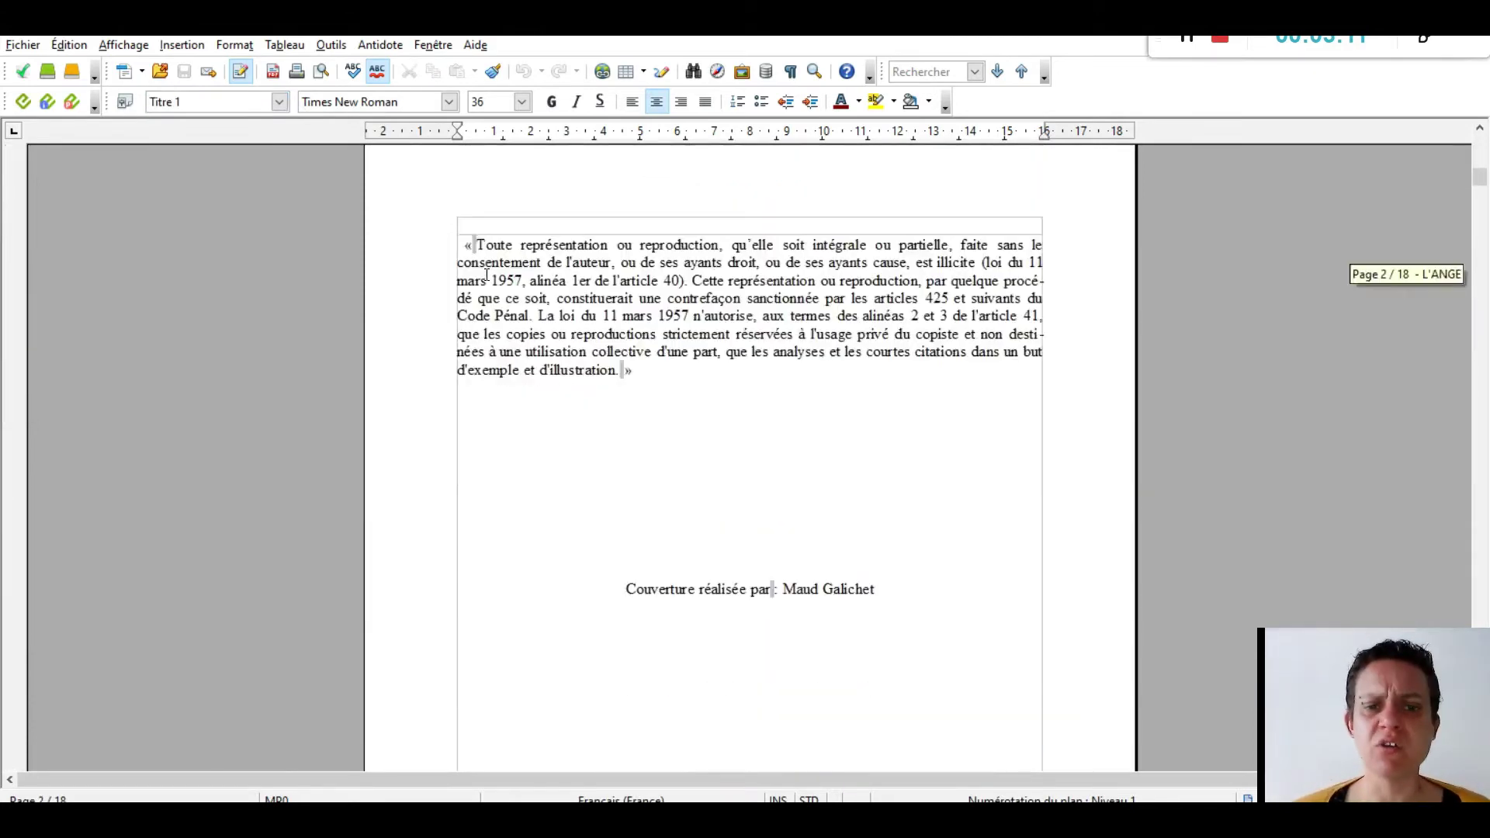
pyautogui.scroll(10, 829, 418)
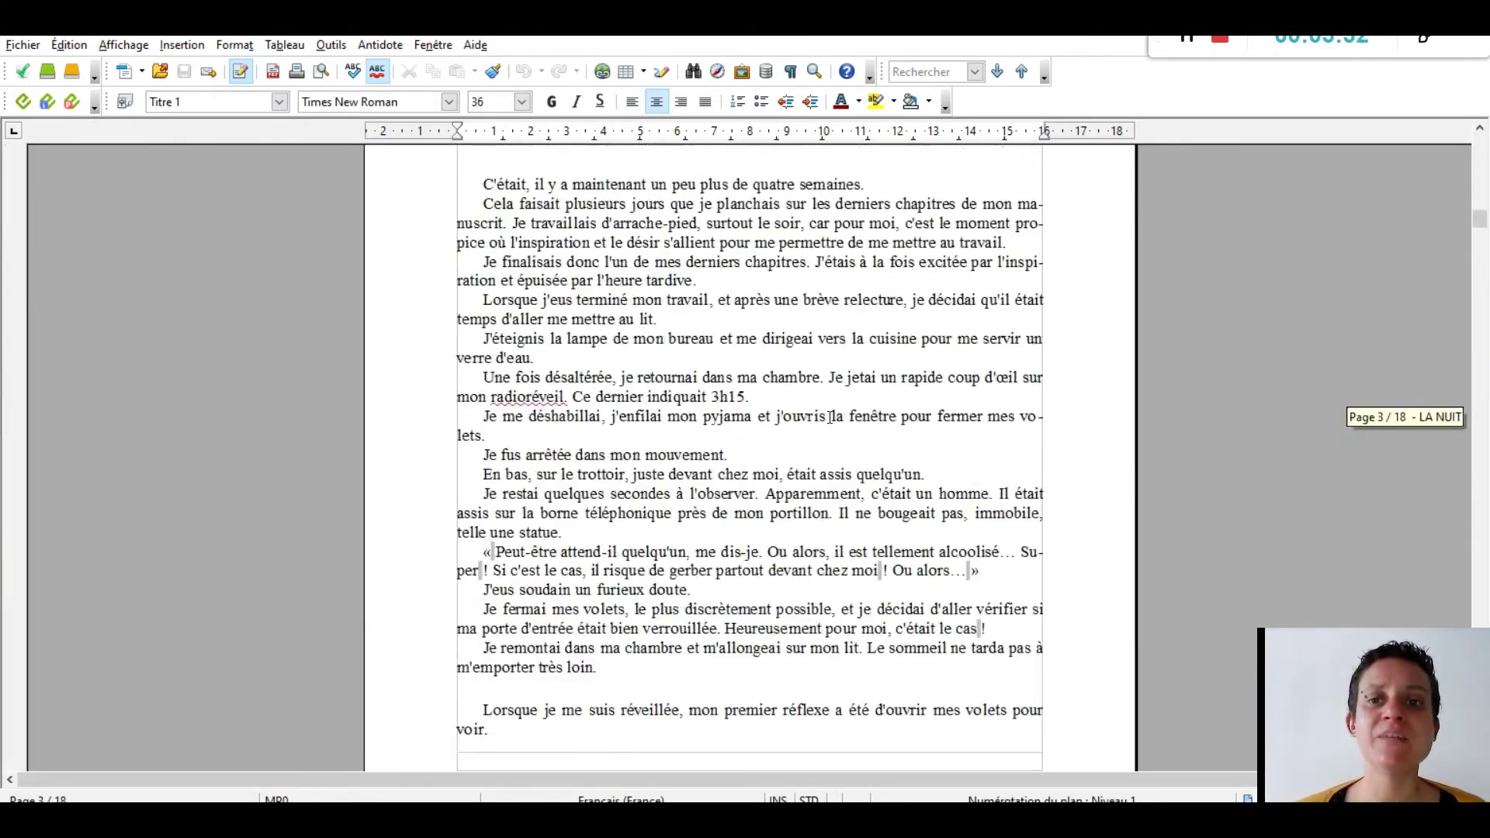
pyautogui.scroll(10, 830, 418)
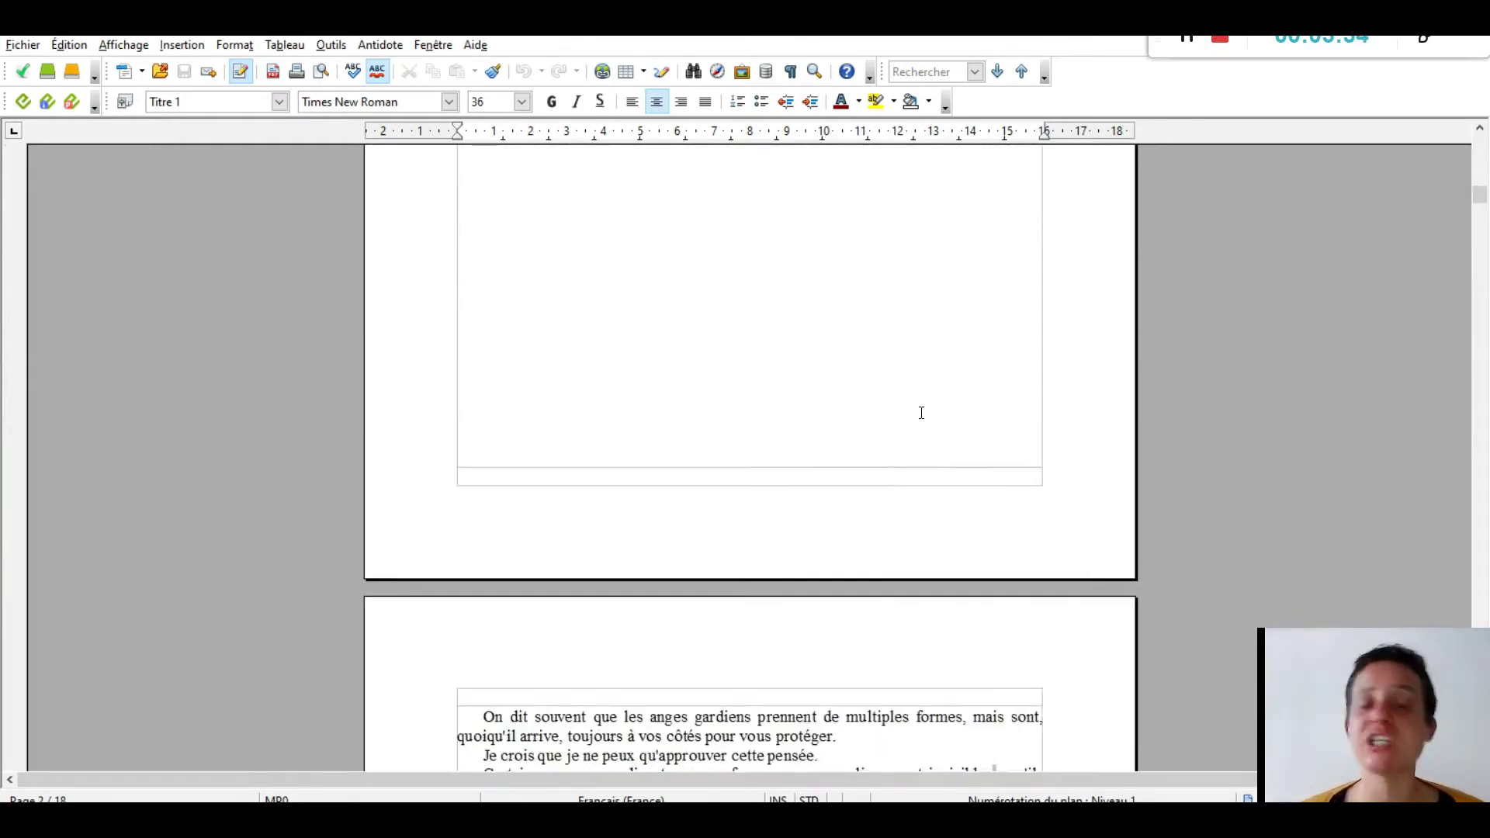
pyautogui.scroll(10, 919, 412)
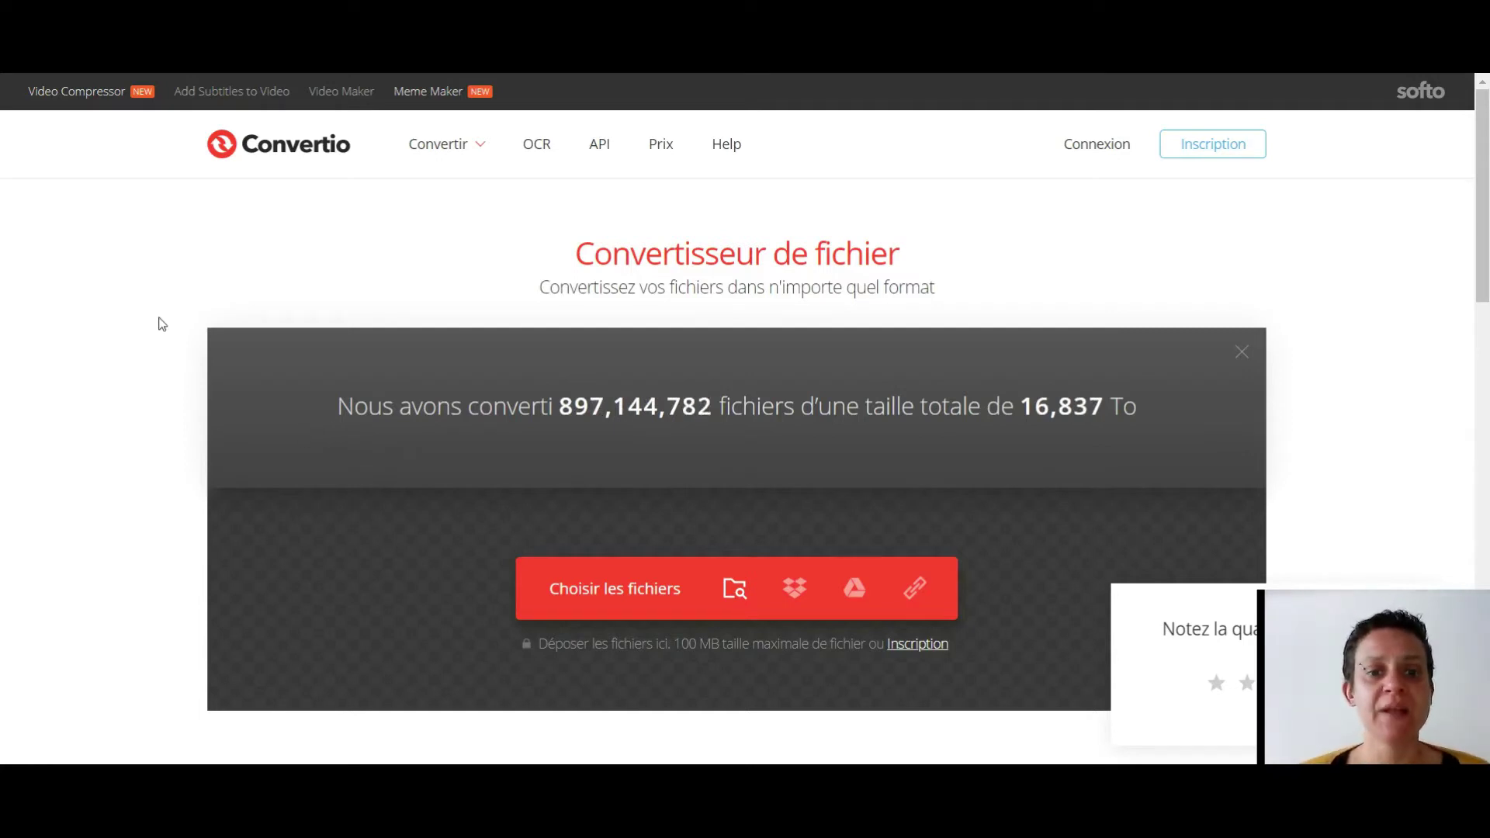
# Step: Switch to the Convertio website and read its file upload area and the descriptions of the service's features
pyautogui.scroll(-2, 162, 323)
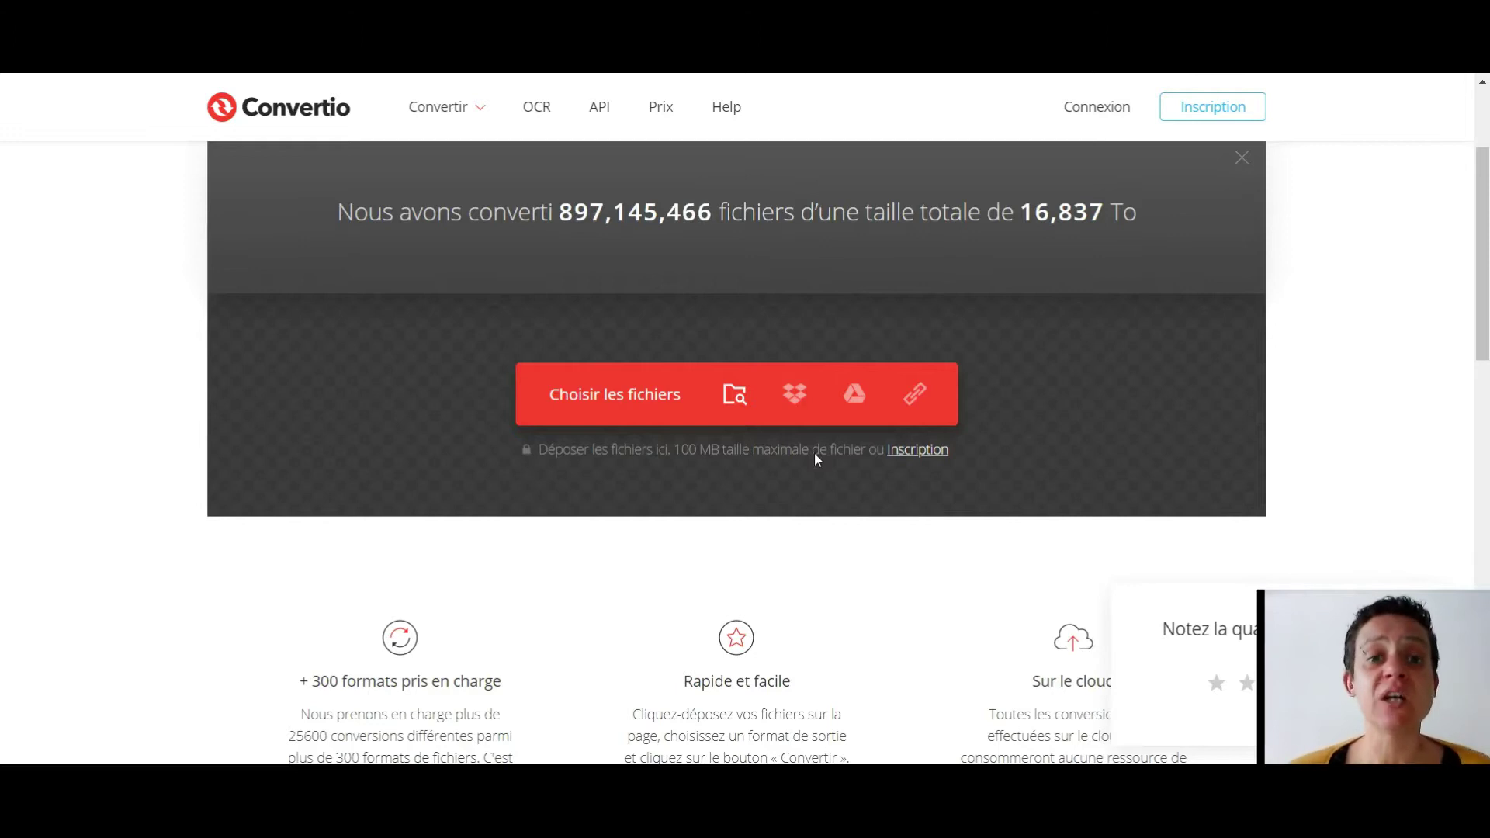
pyautogui.scroll(-2, 497, 662)
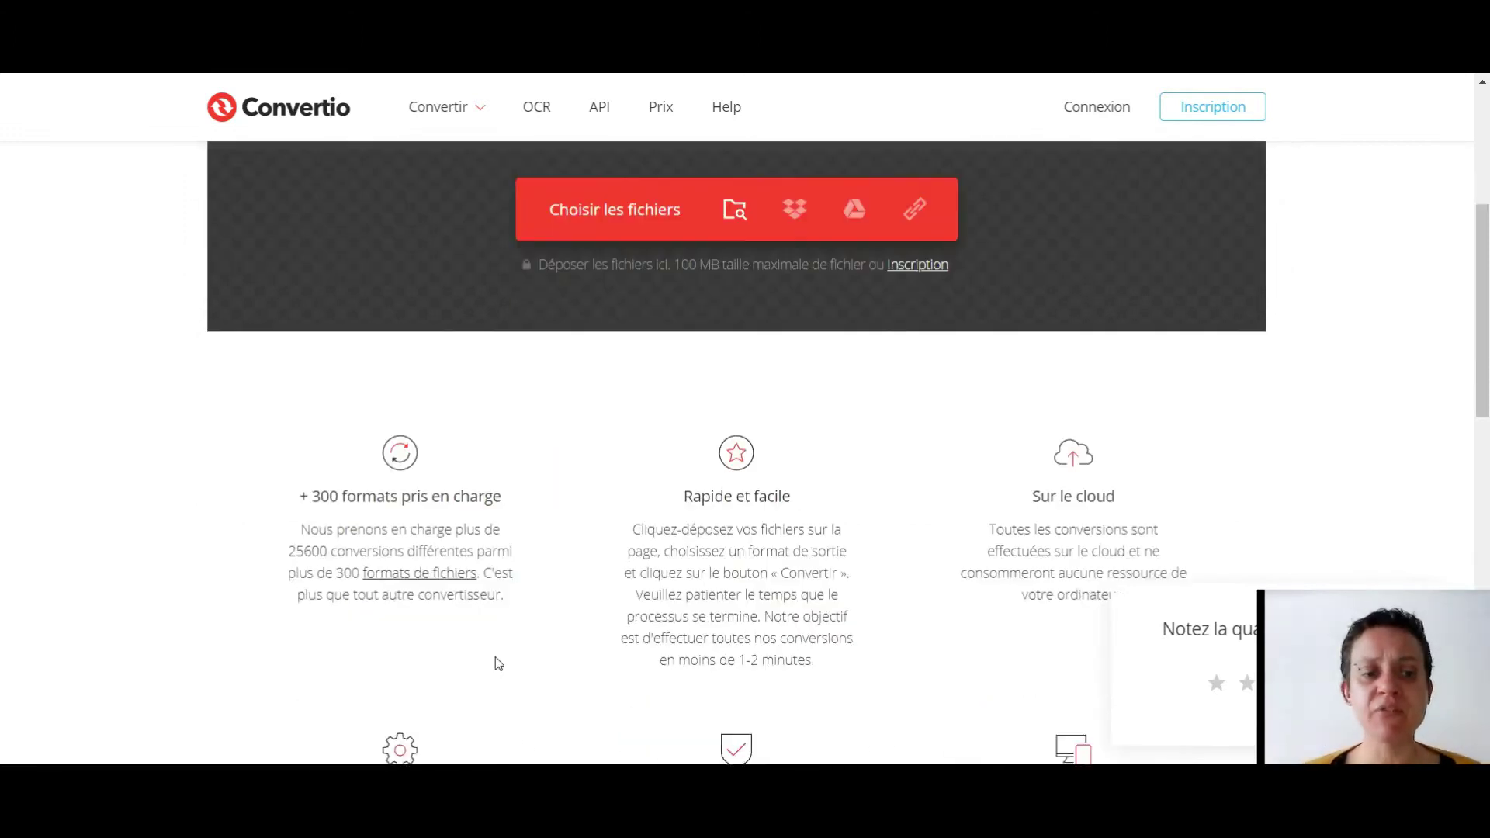
pyautogui.scroll(-2, 468, 464)
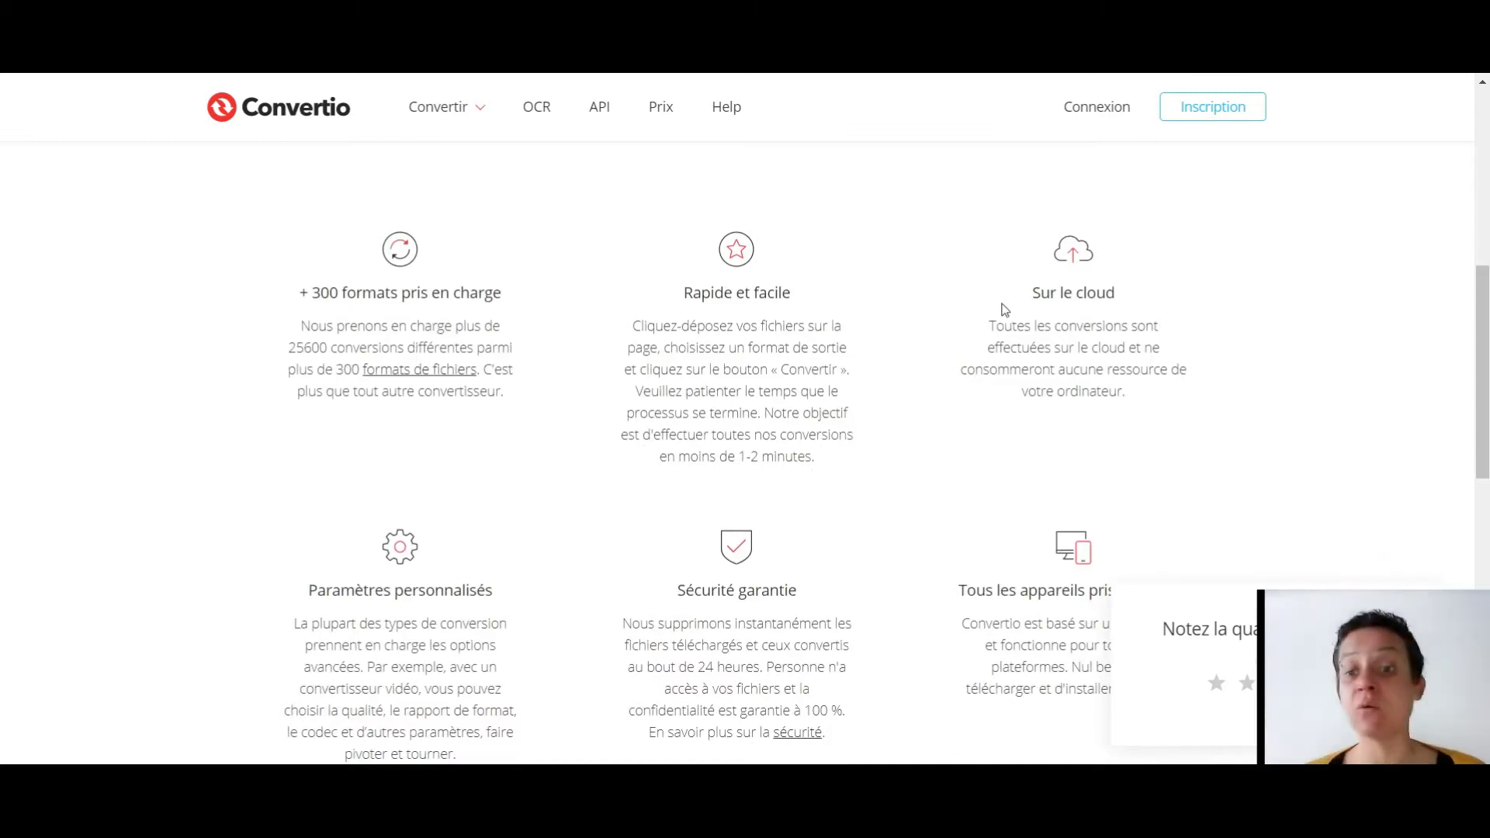
pyautogui.scroll(5, 998, 307)
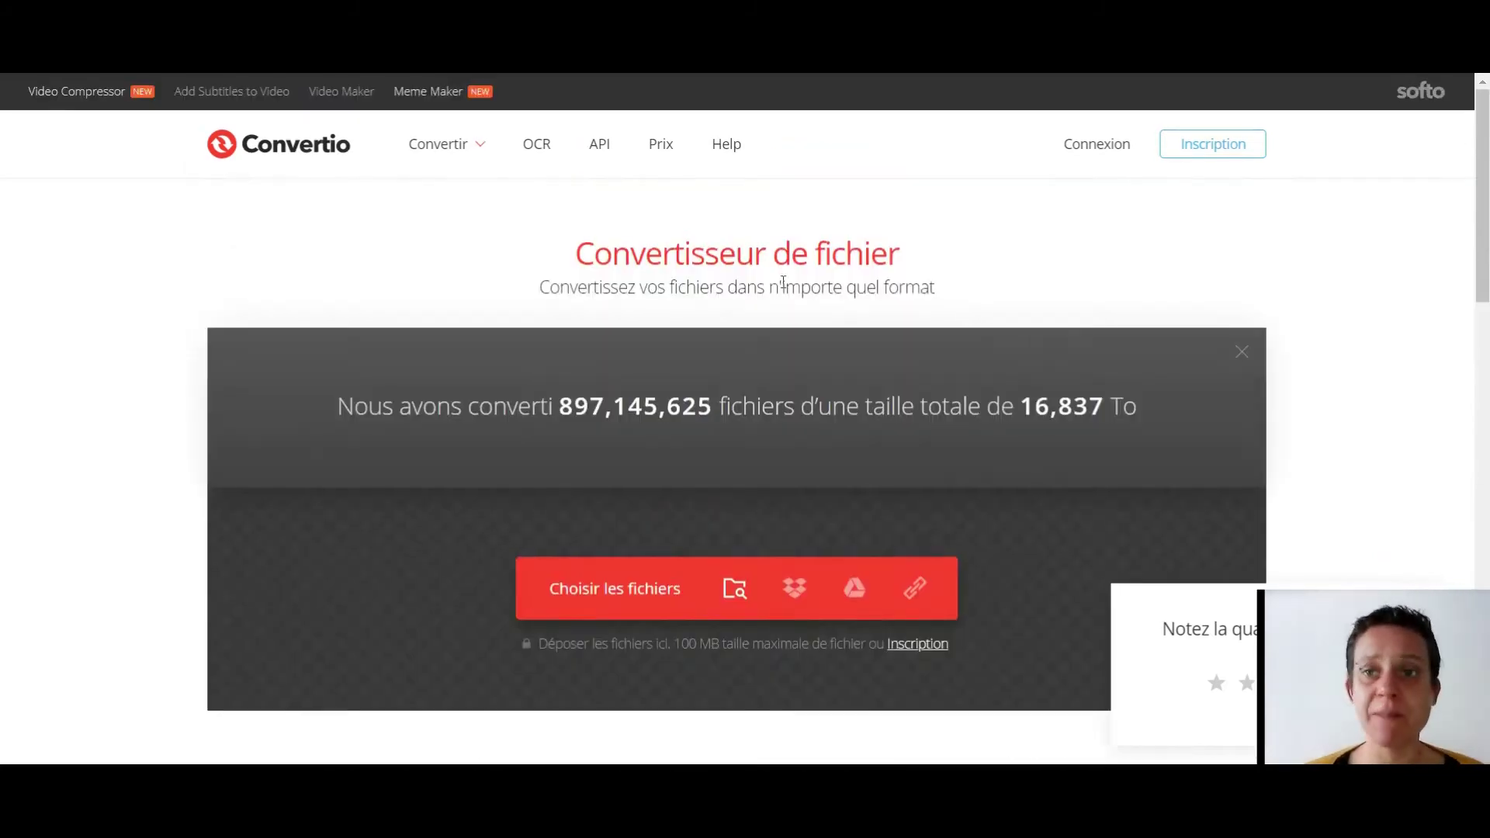
pyautogui.scroll(-2, 792, 288)
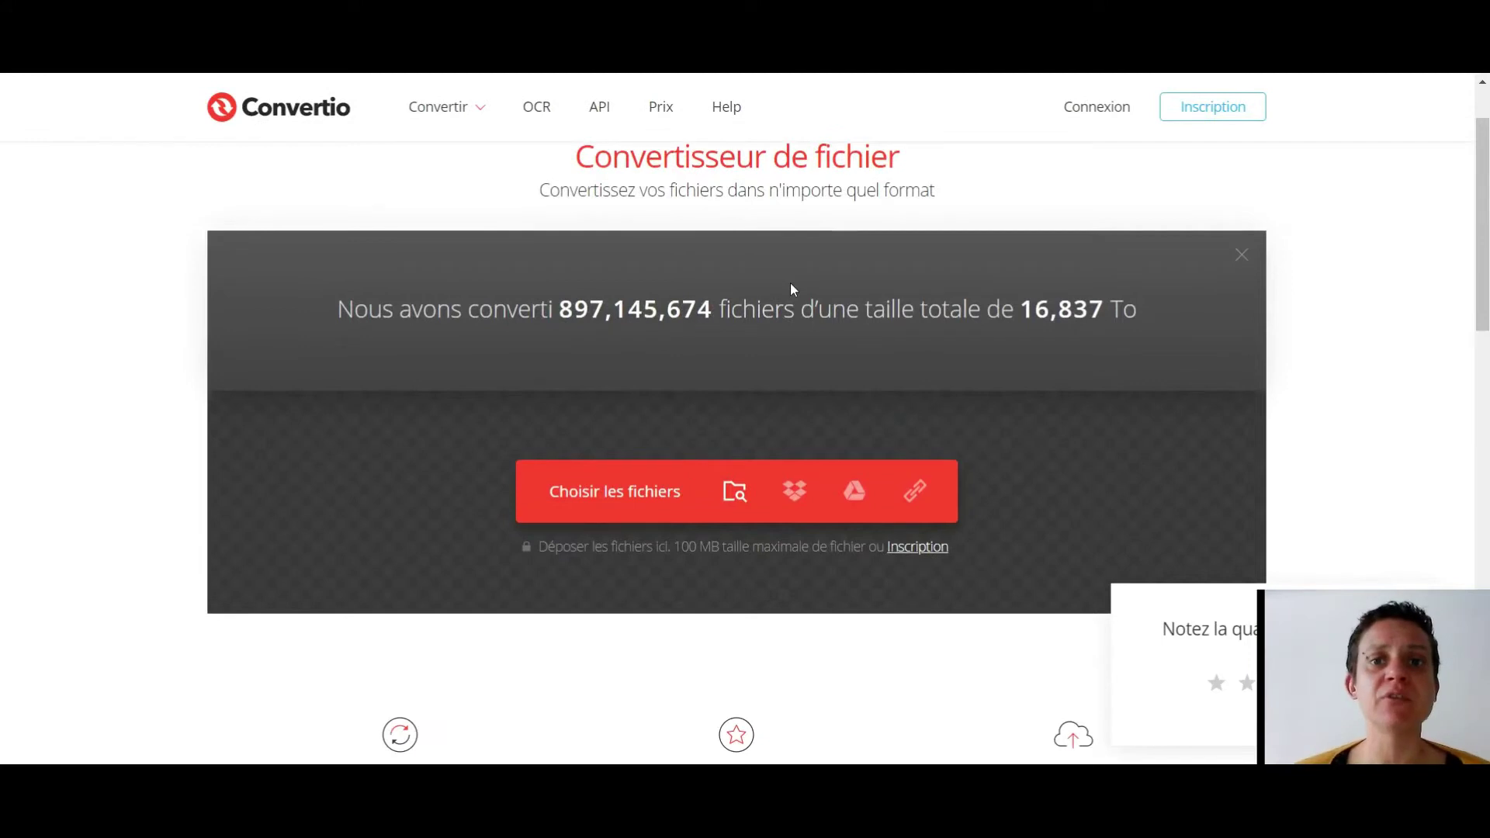
# Step: Upload the Word document "L'ange de la nuit" from the computer for conversion
pyautogui.click(734, 492)
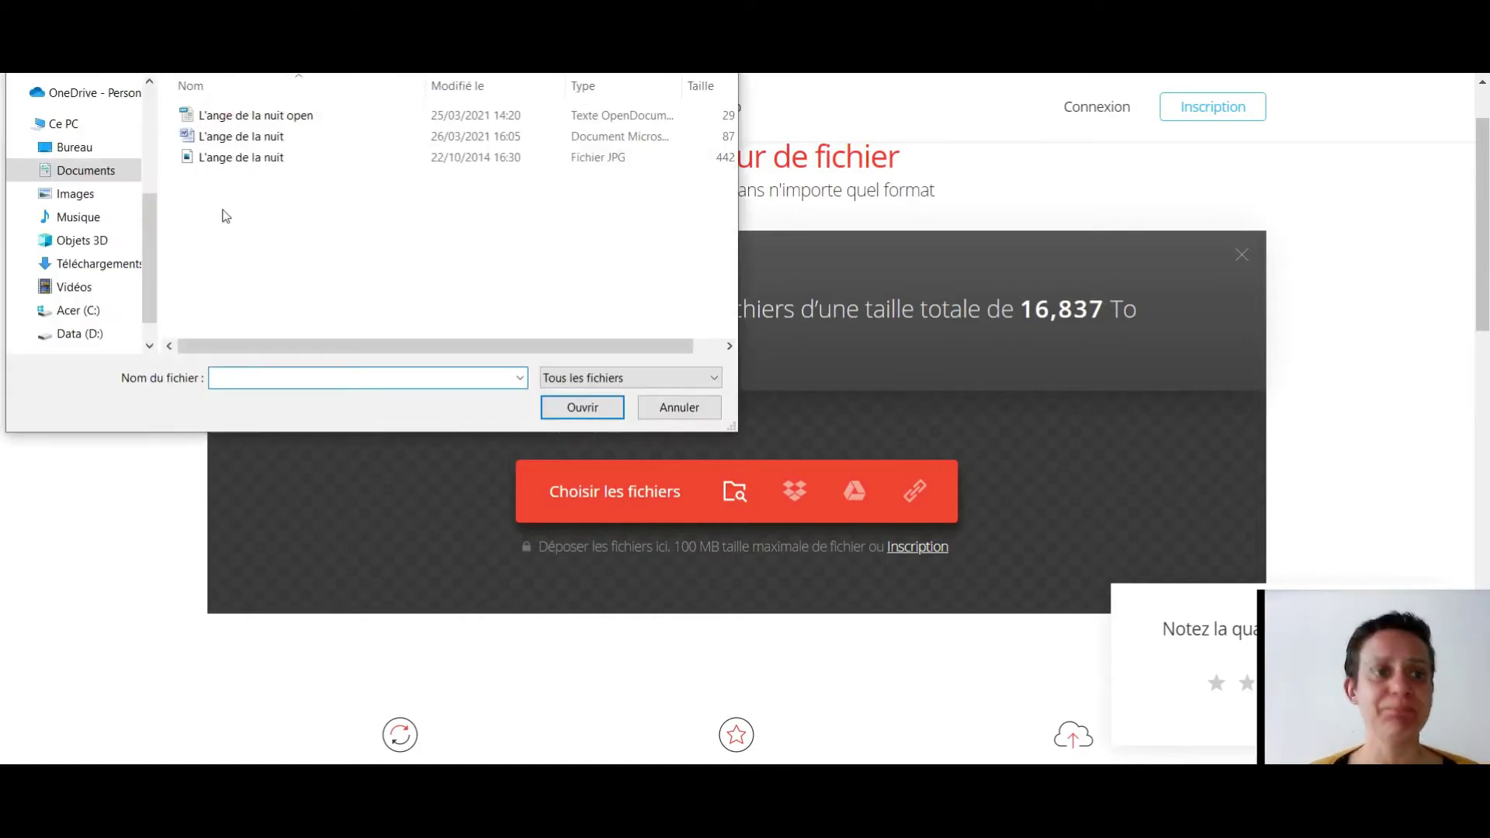
pyautogui.doubleClick(247, 137)
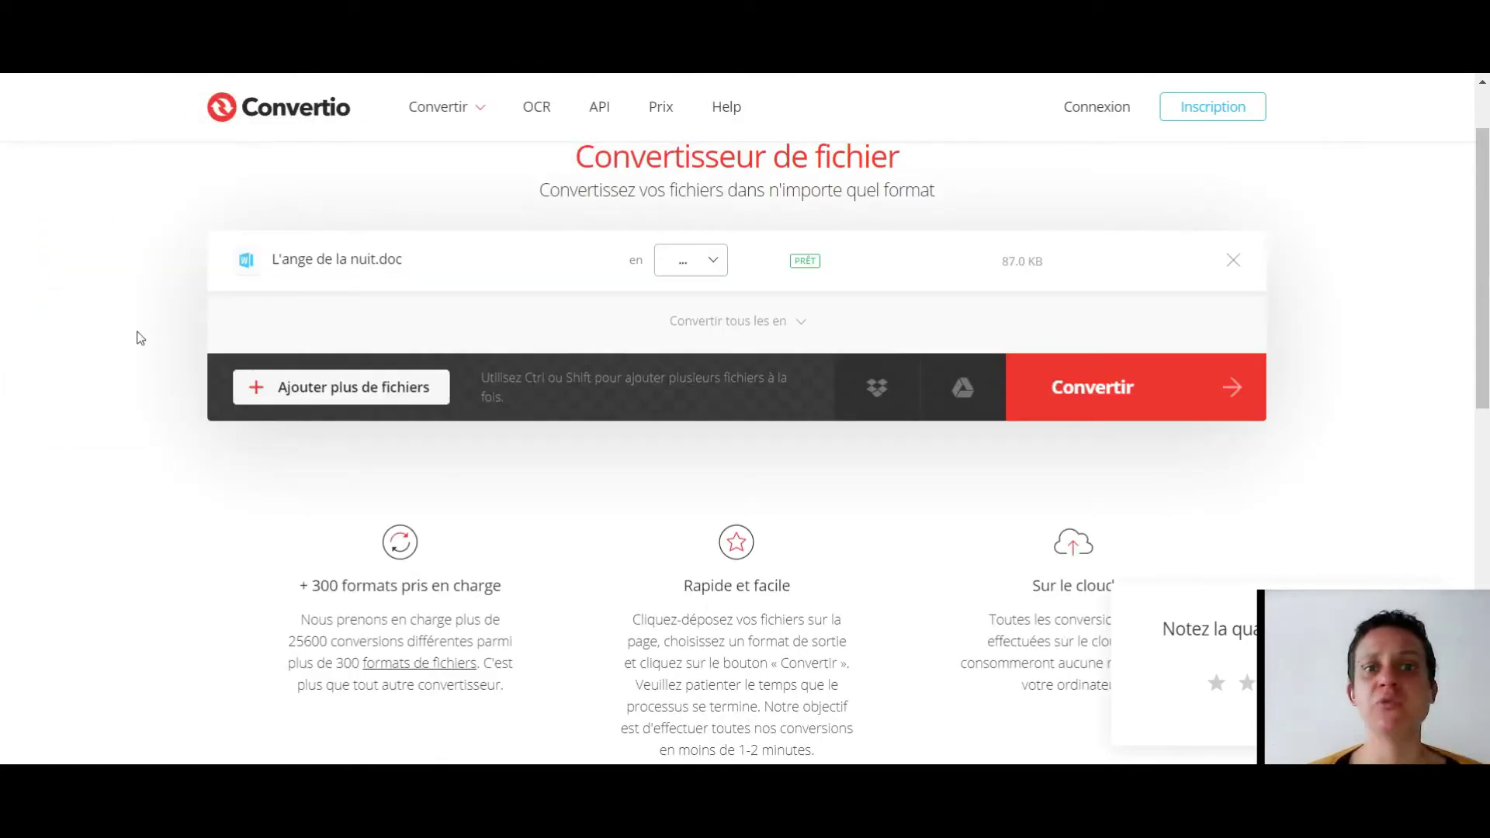
pyautogui.moveTo(313, 401)
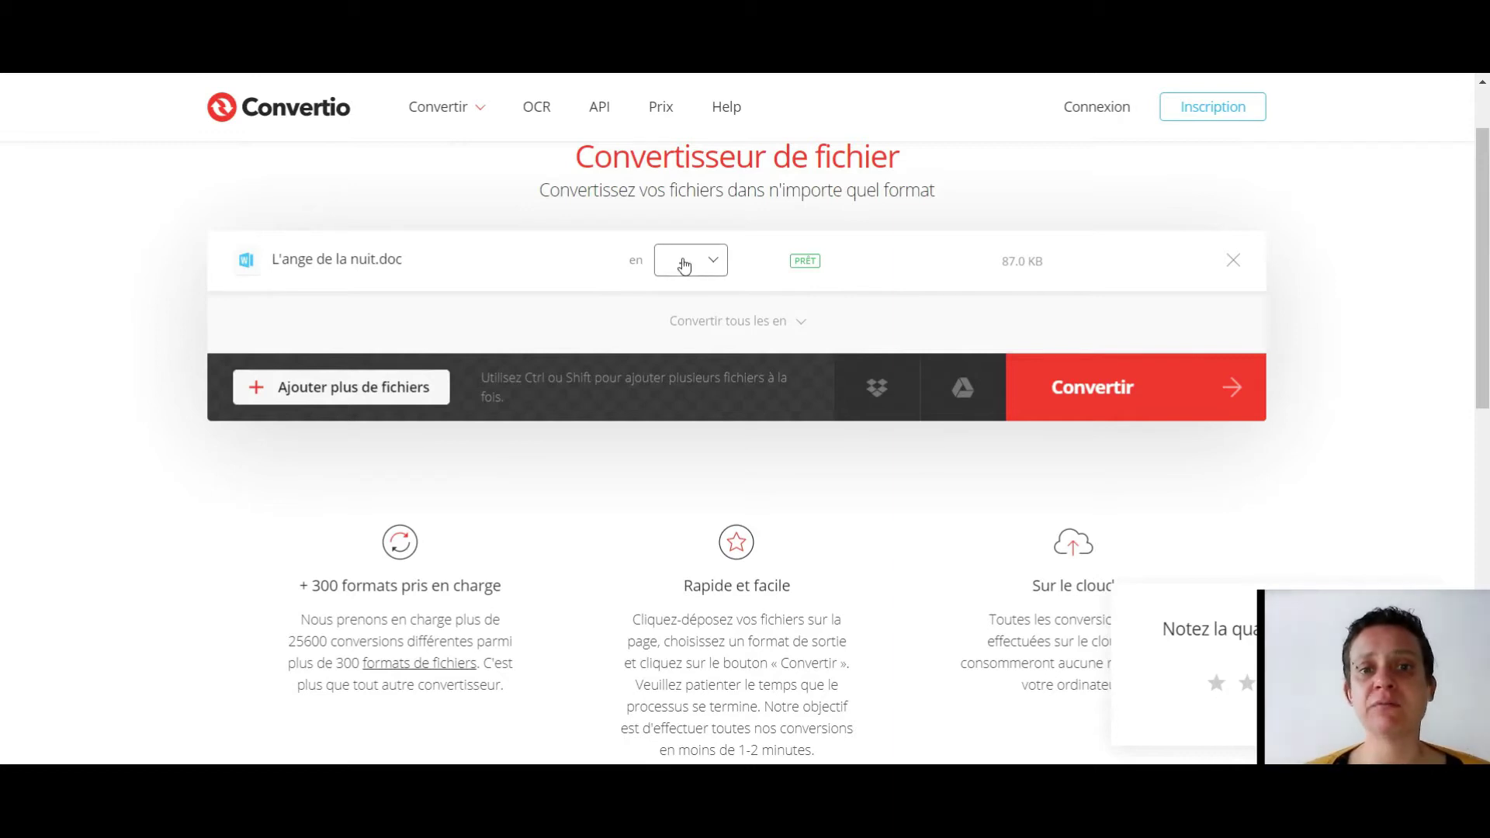
# Step: Convert the uploaded document to the EPUB e-book format and download the converted file
pyautogui.click(714, 265)
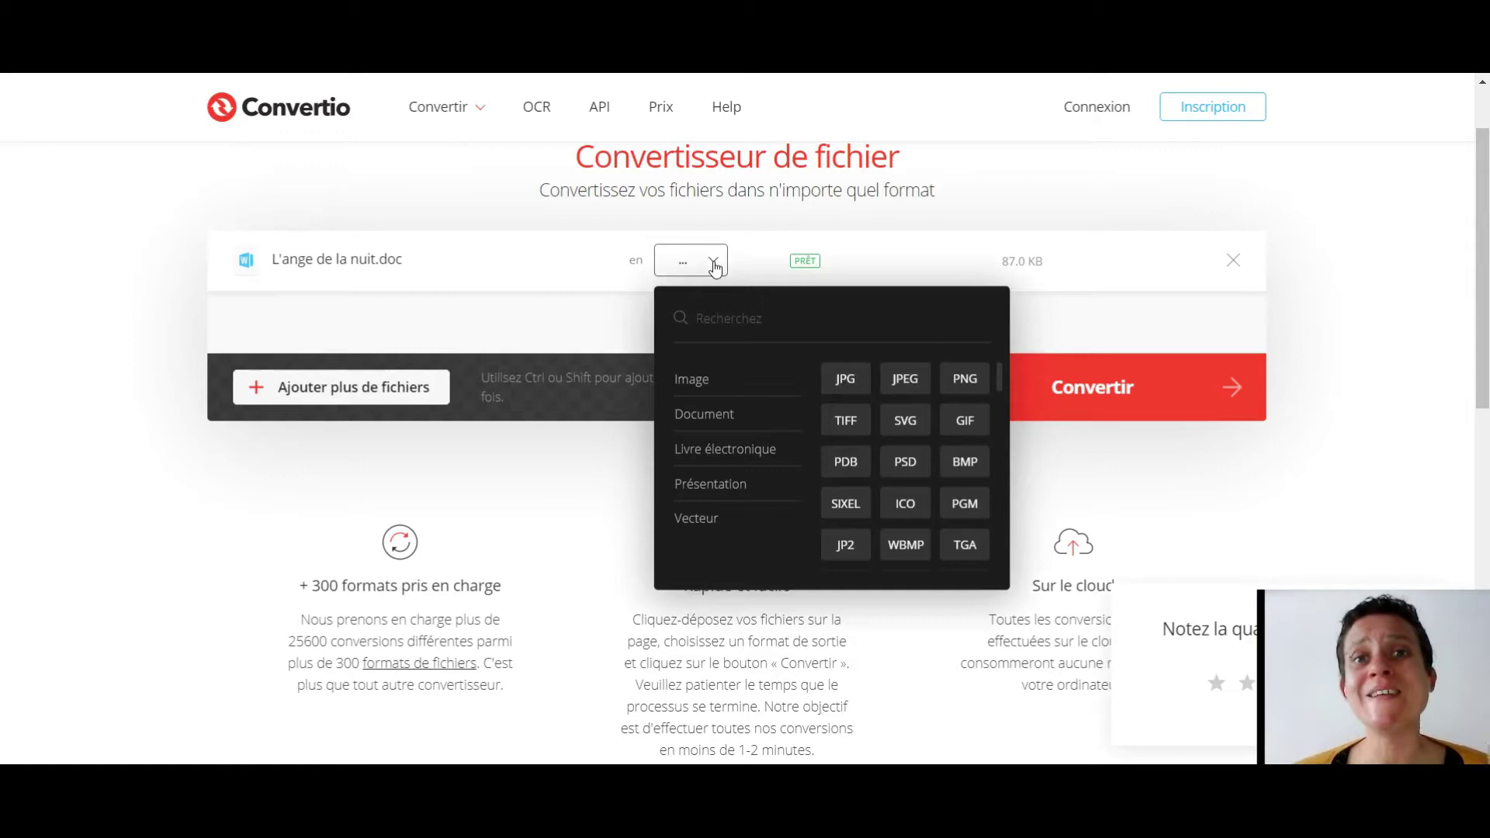
pyautogui.moveTo(710, 448)
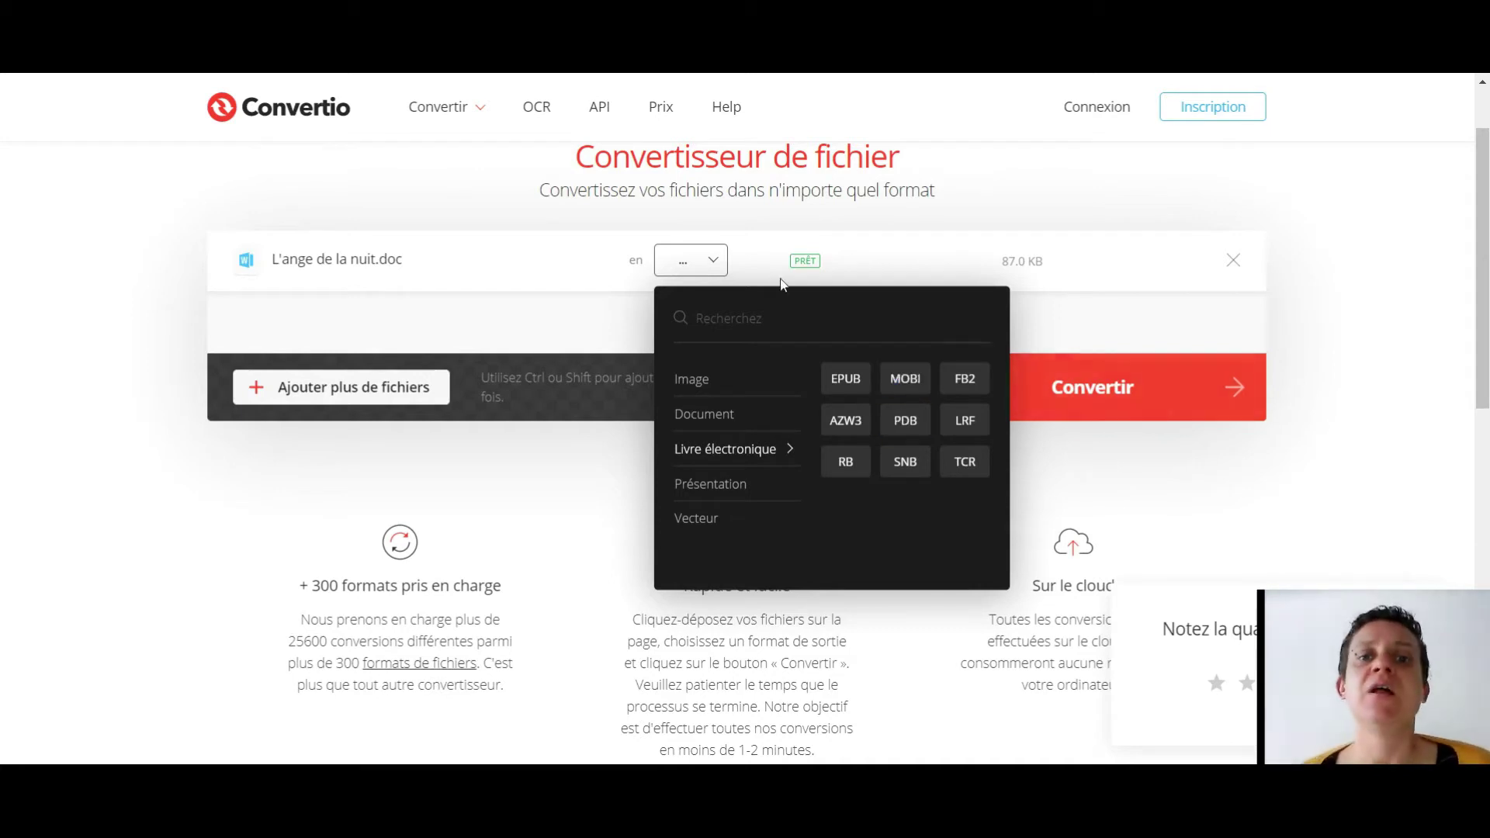
pyautogui.click(844, 385)
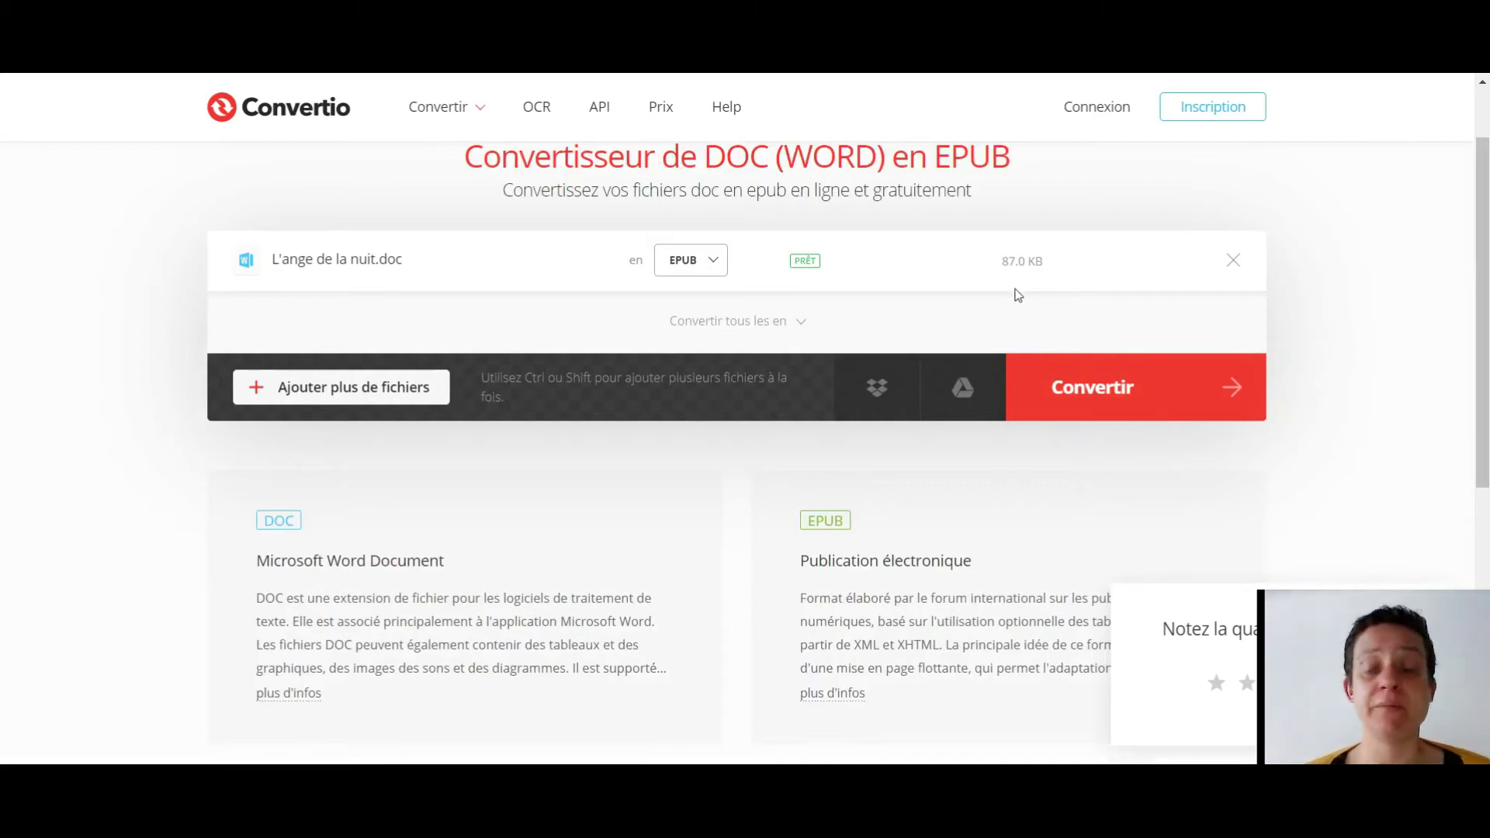
pyautogui.click(1093, 402)
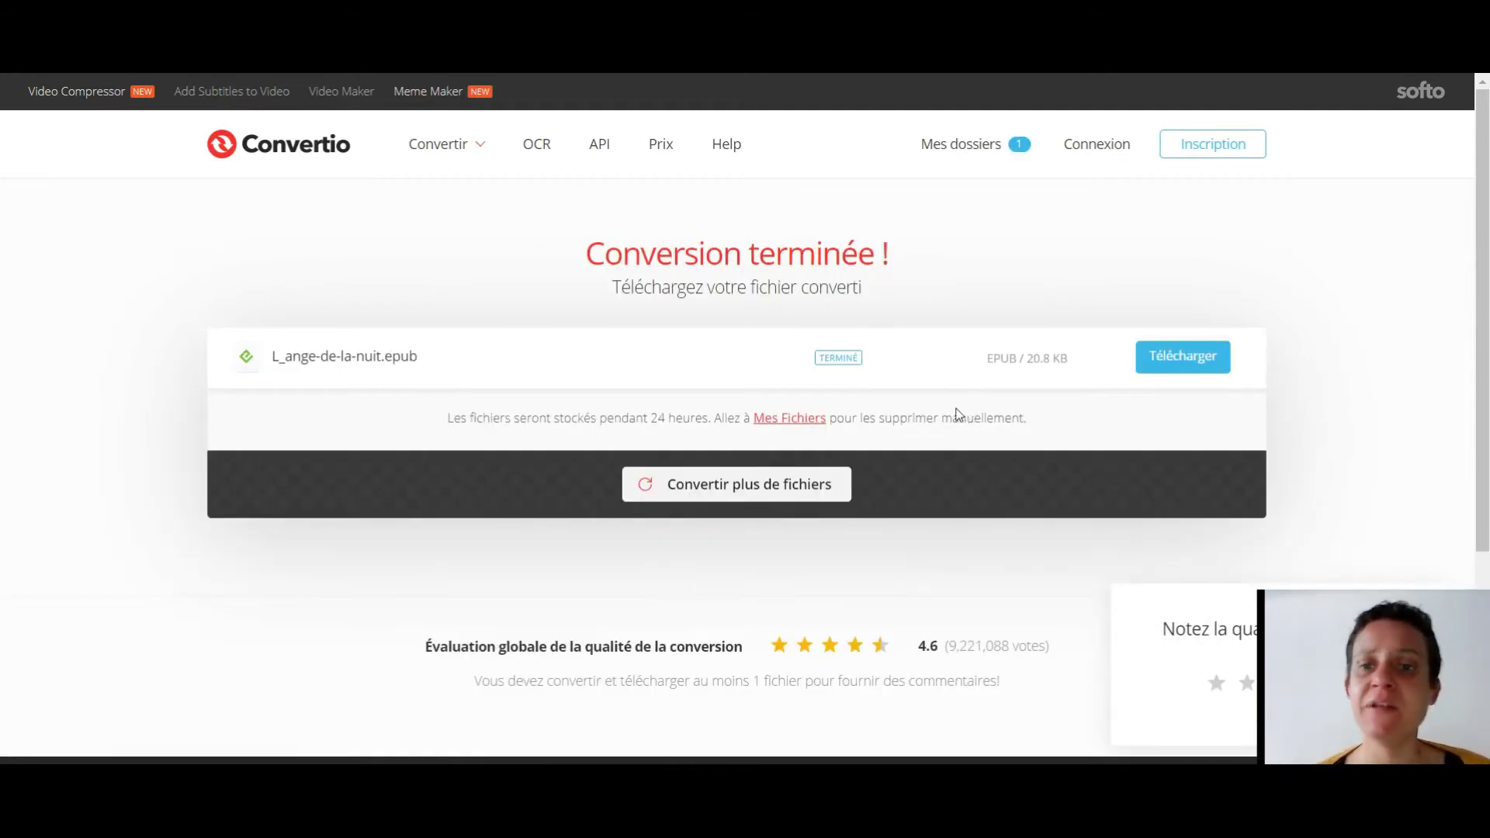
pyautogui.click(1184, 358)
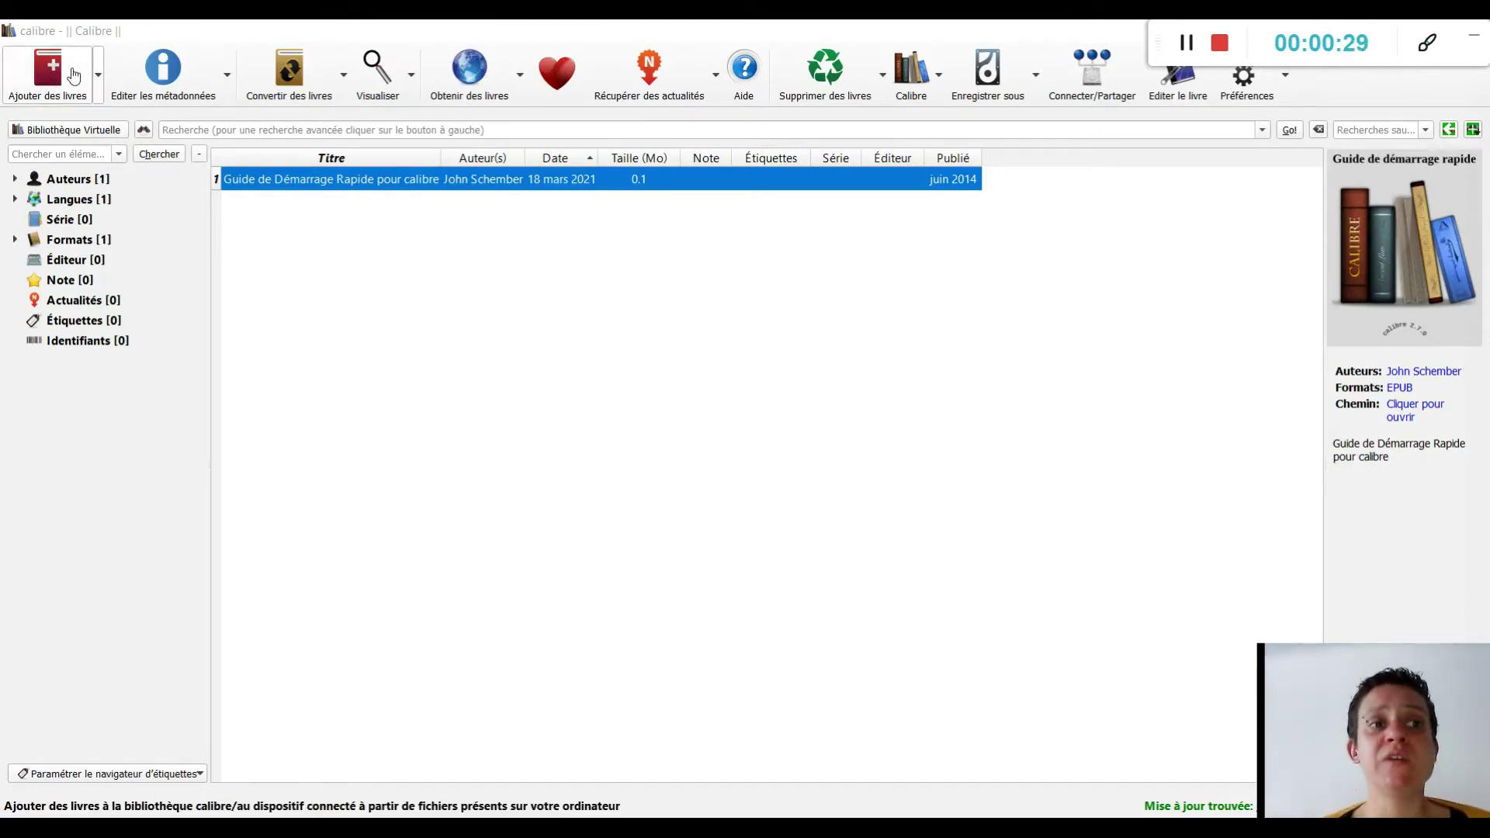
# Step: Switch to calibre and add the downloaded EPUB of the story to the library
pyautogui.click(31, 87)
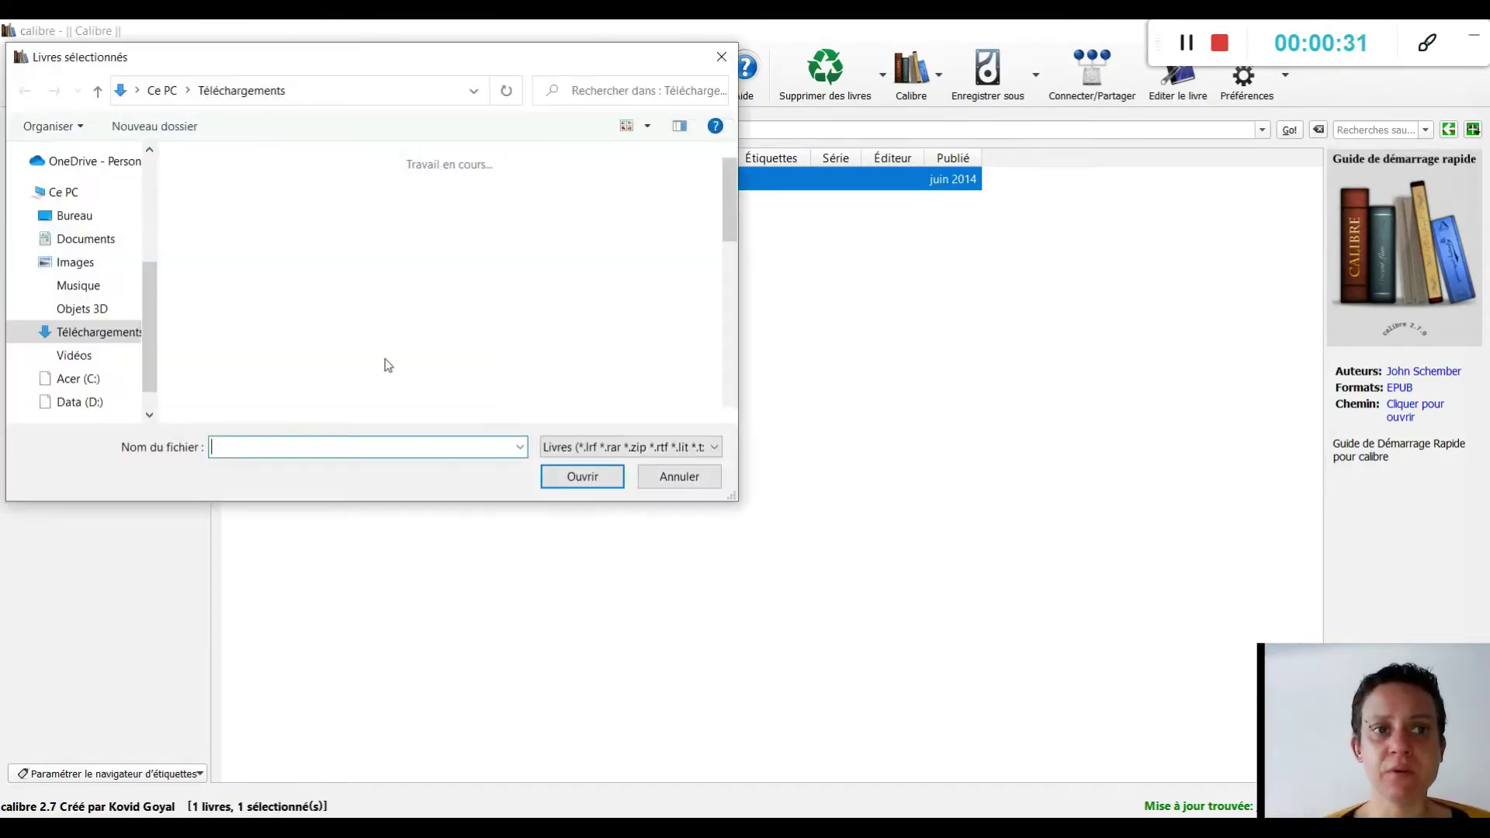
pyautogui.click(220, 211)
pyautogui.doubleClick(220, 211)
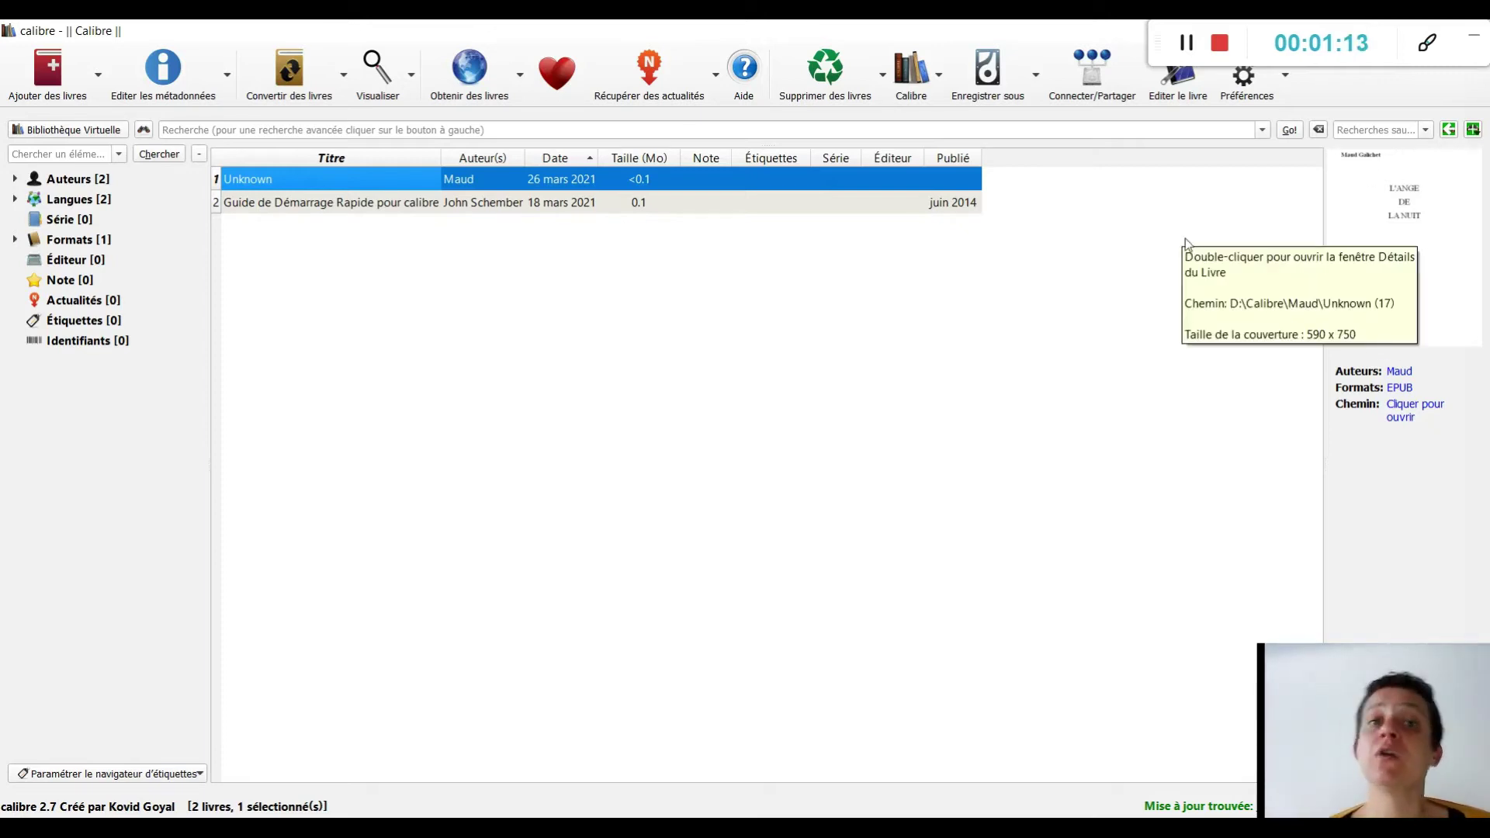
# Step: Open the metadata of the untitled EPUB and set both its title and title sort to "L'ange de la nuit"
pyautogui.click(191, 71)
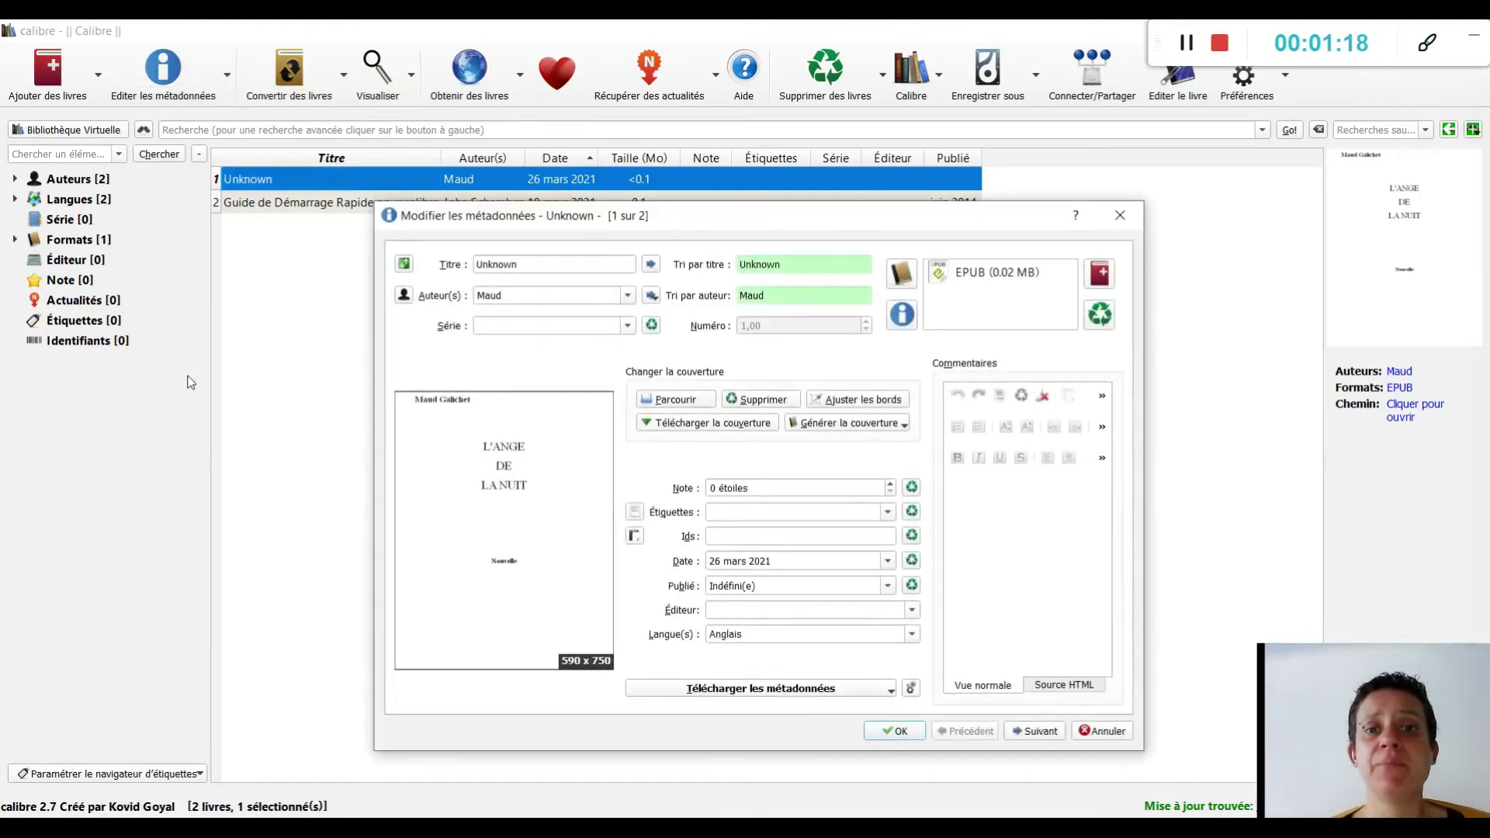
pyautogui.click(549, 264)
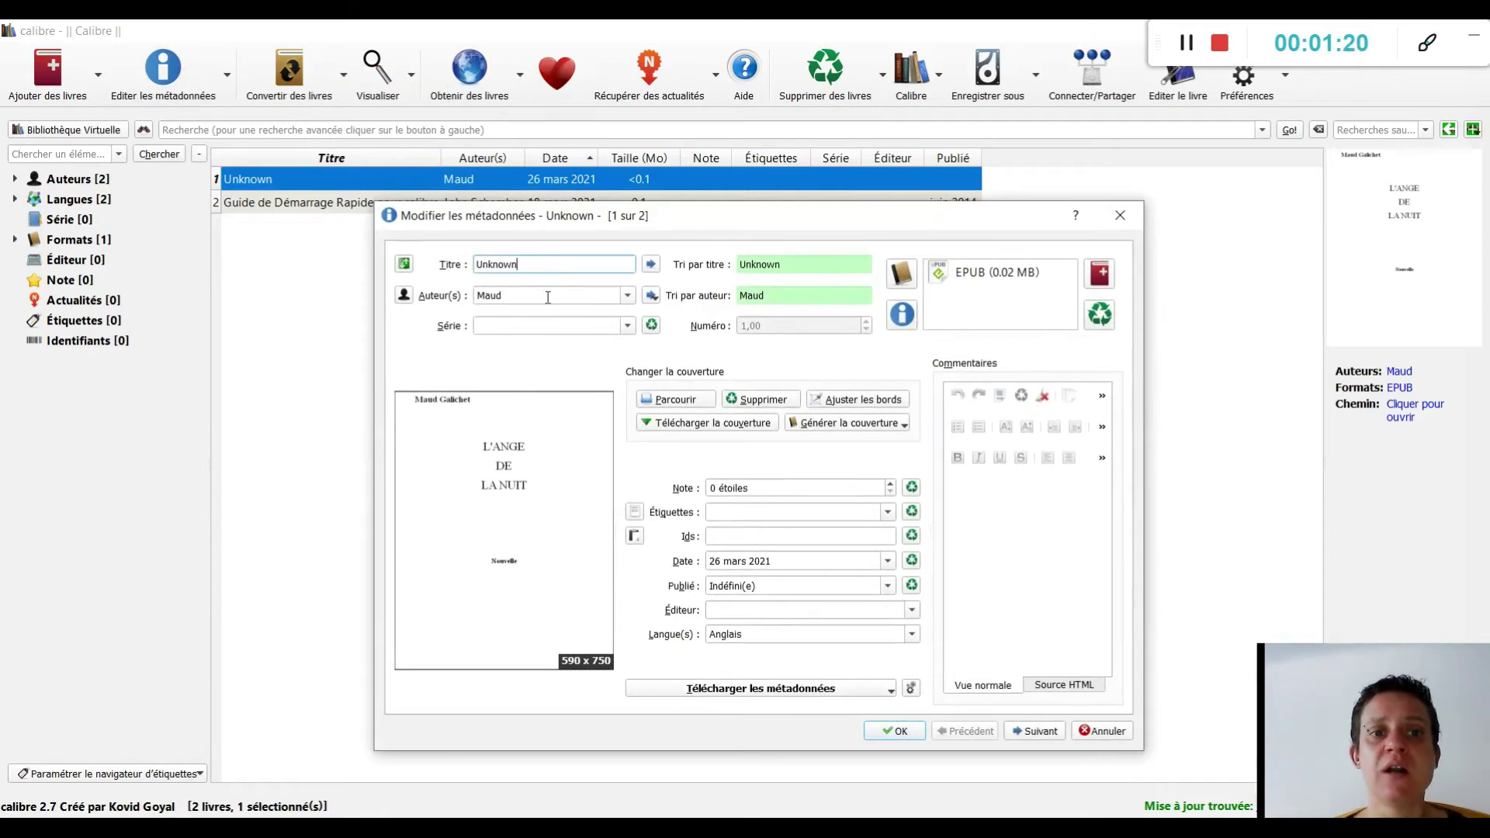
pyautogui.hotkey('ctrl', 'a')
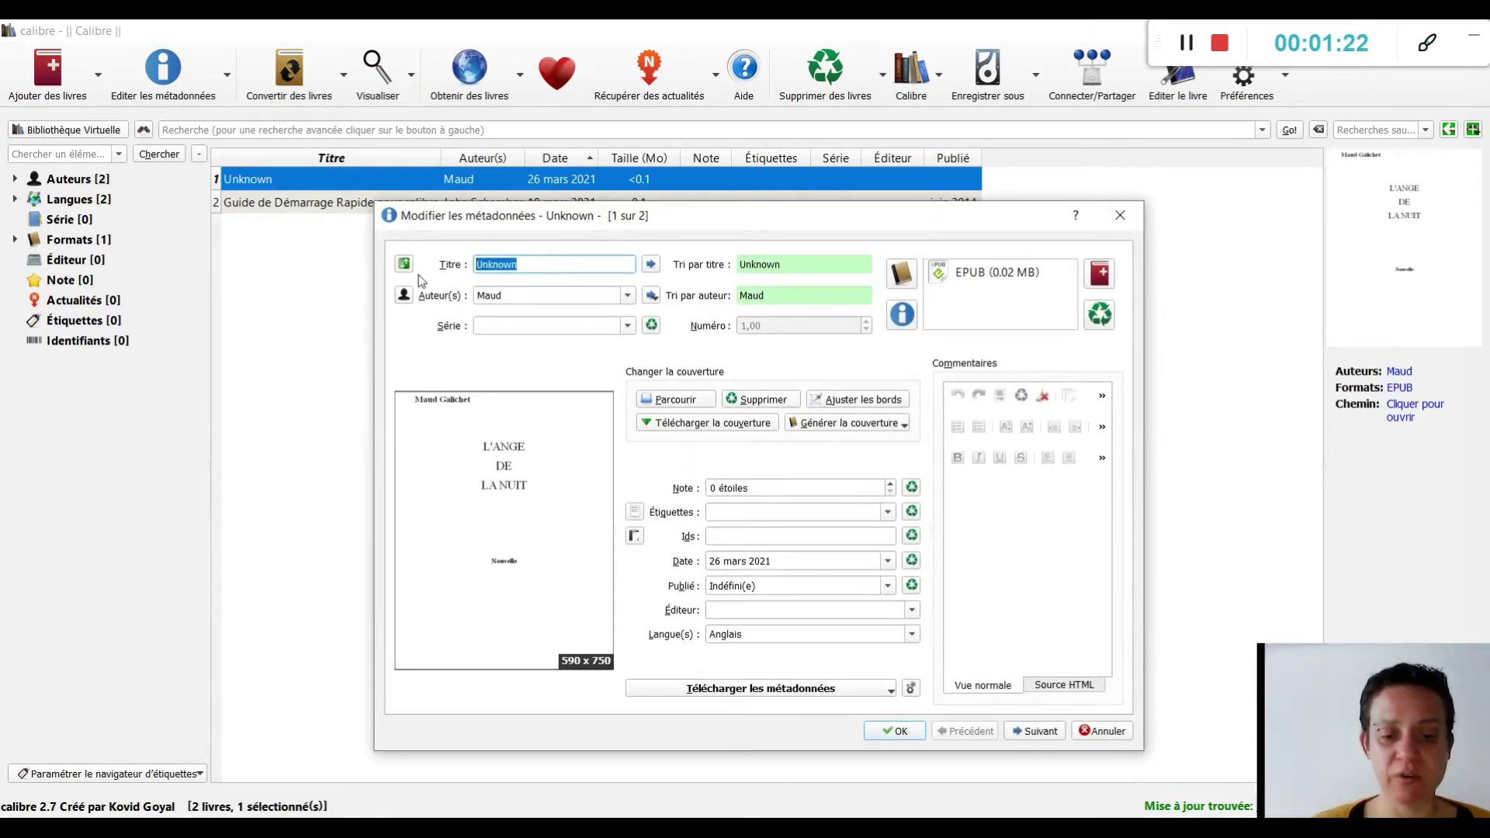
pyautogui.write("L'ange")
pyautogui.write(' de la nui')
pyautogui.write('t')
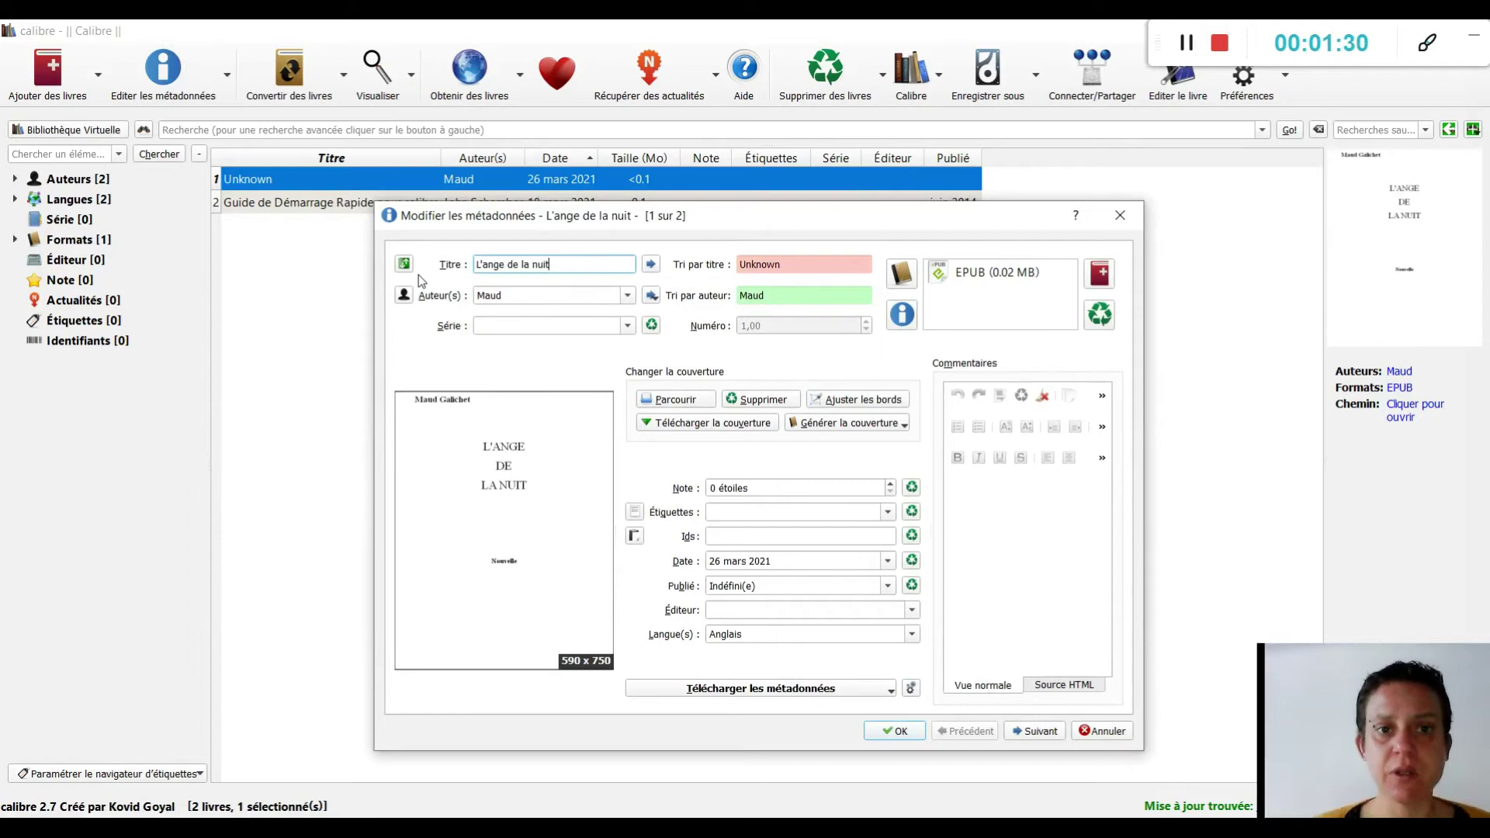
pyautogui.doubleClick(768, 265)
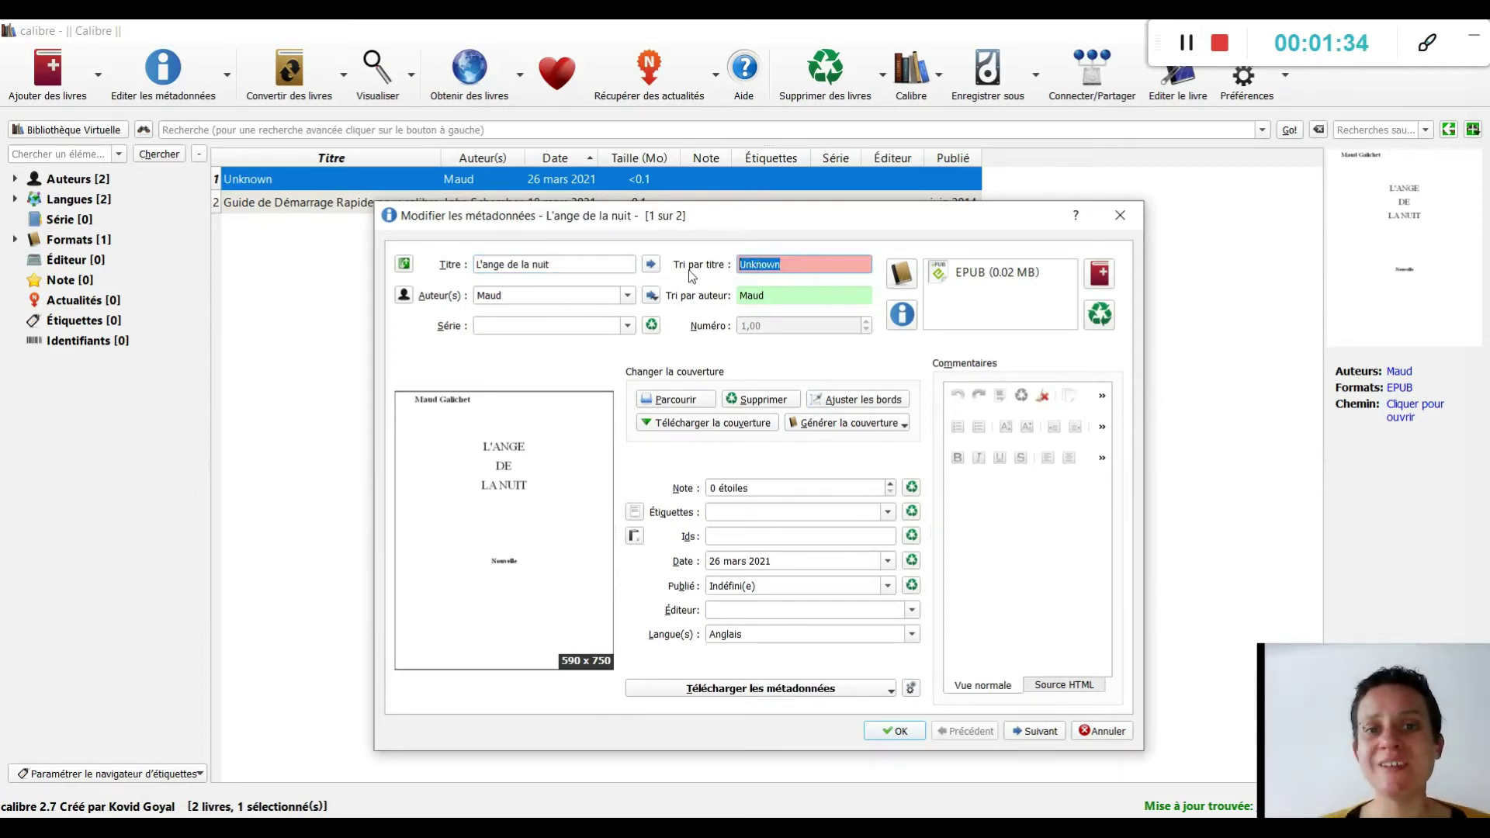
pyautogui.write("L'ange")
pyautogui.write(' de la nuit')
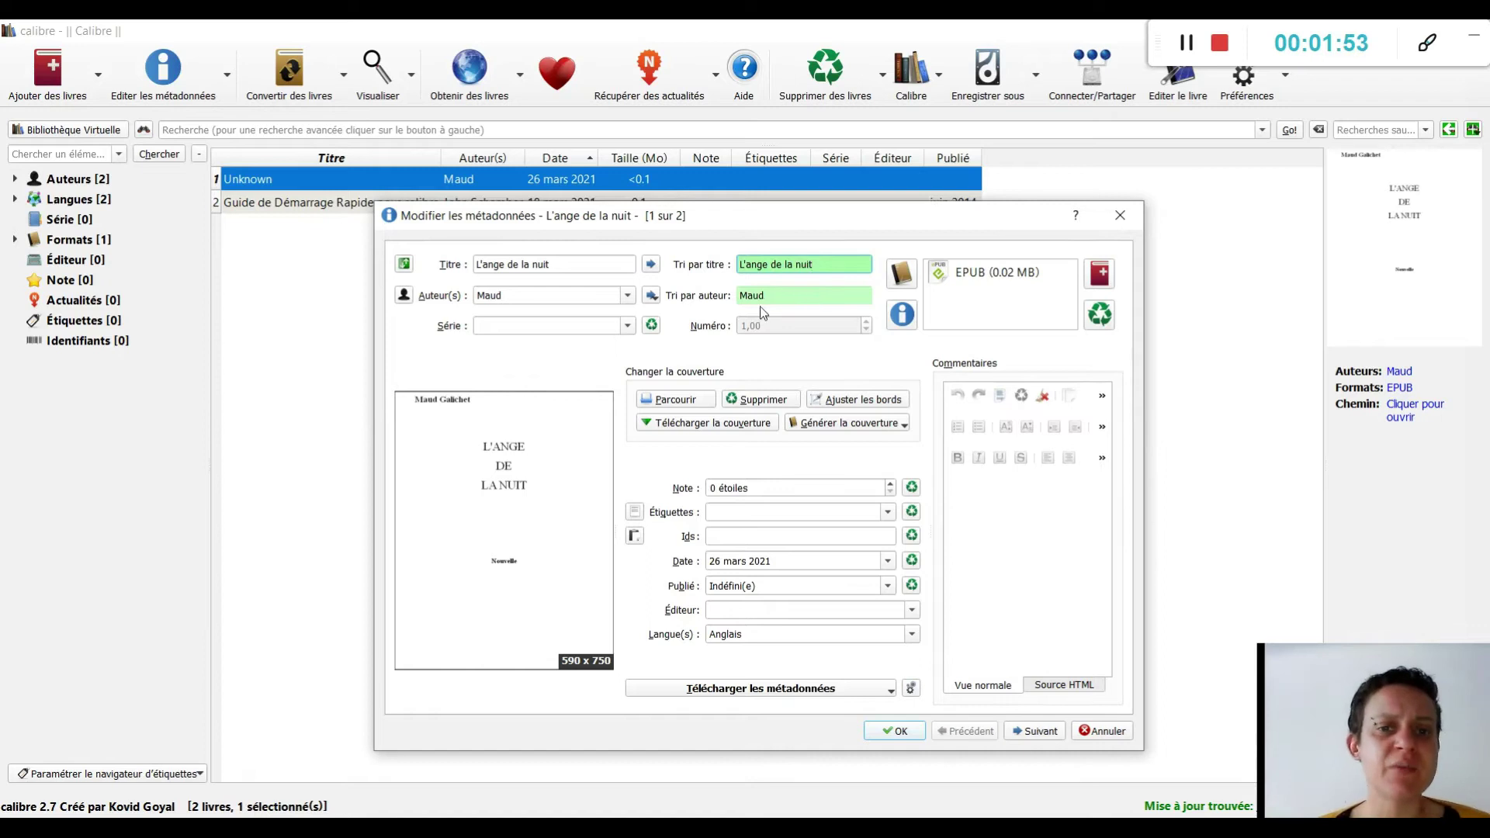
# Step: Complete the author and author sort entries with the author's full name
pyautogui.click(537, 294)
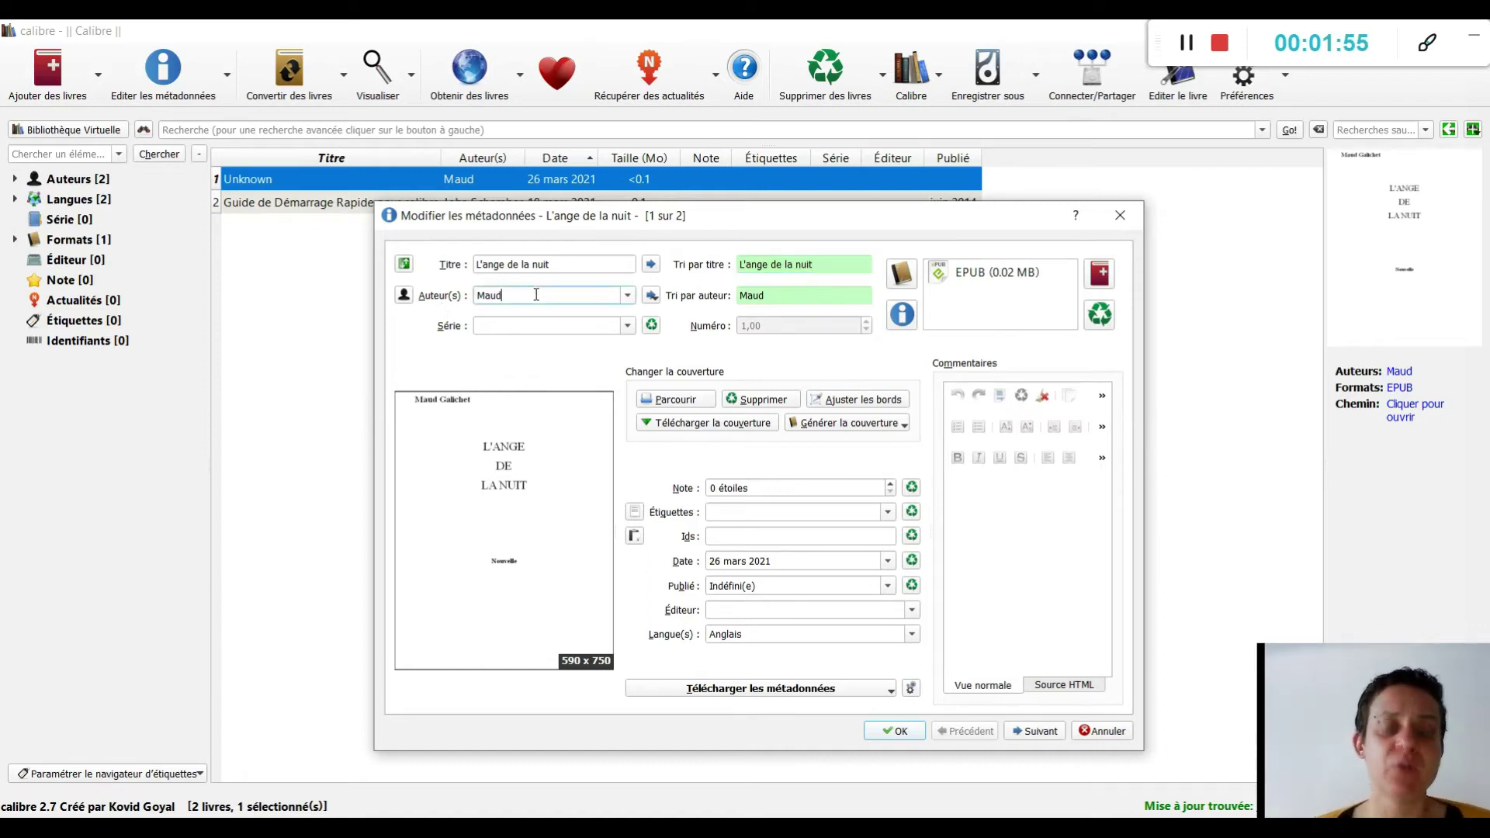
pyautogui.write('Galichet')
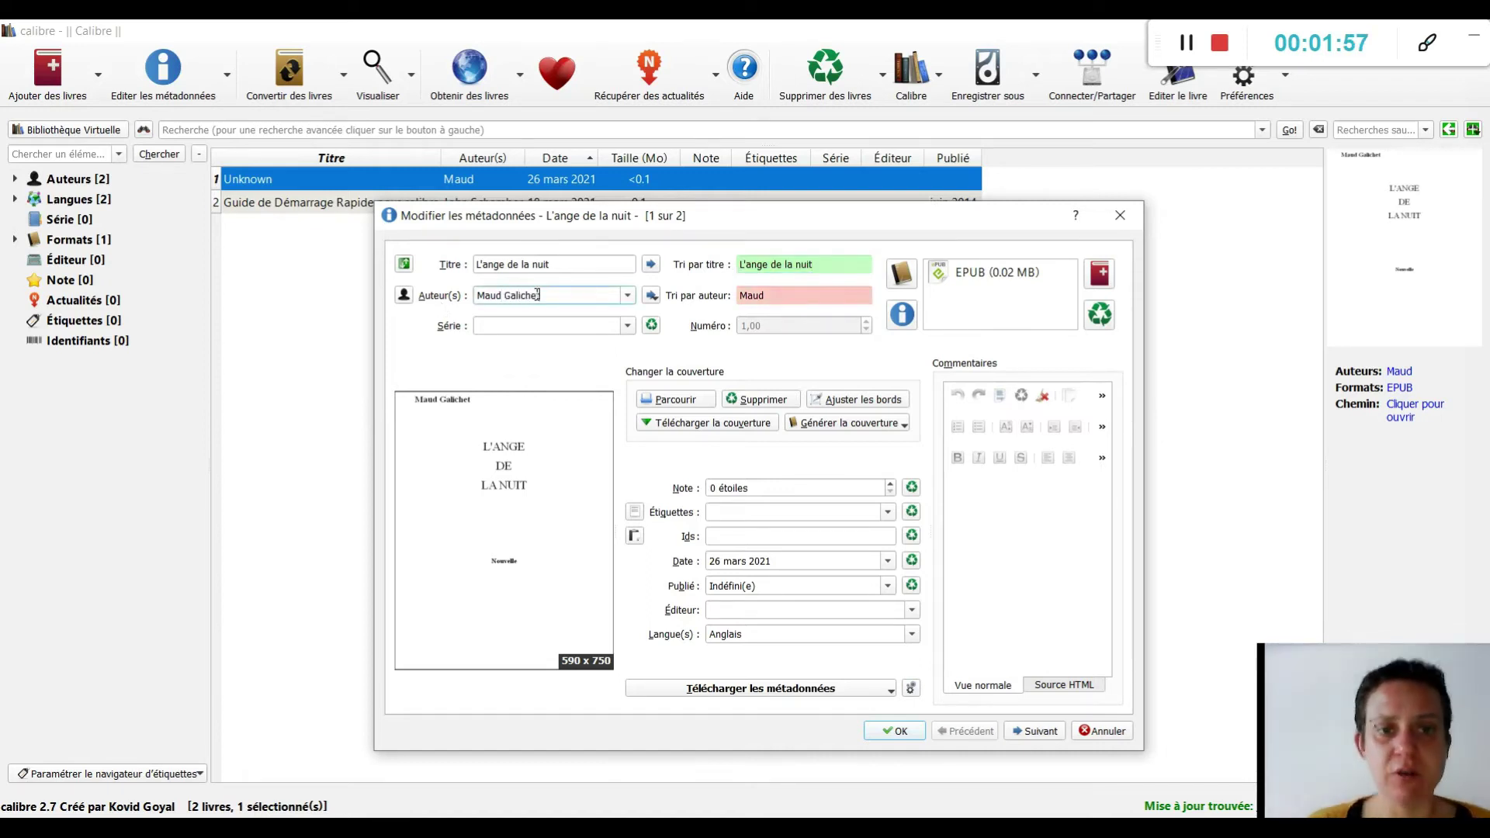
pyautogui.click(771, 299)
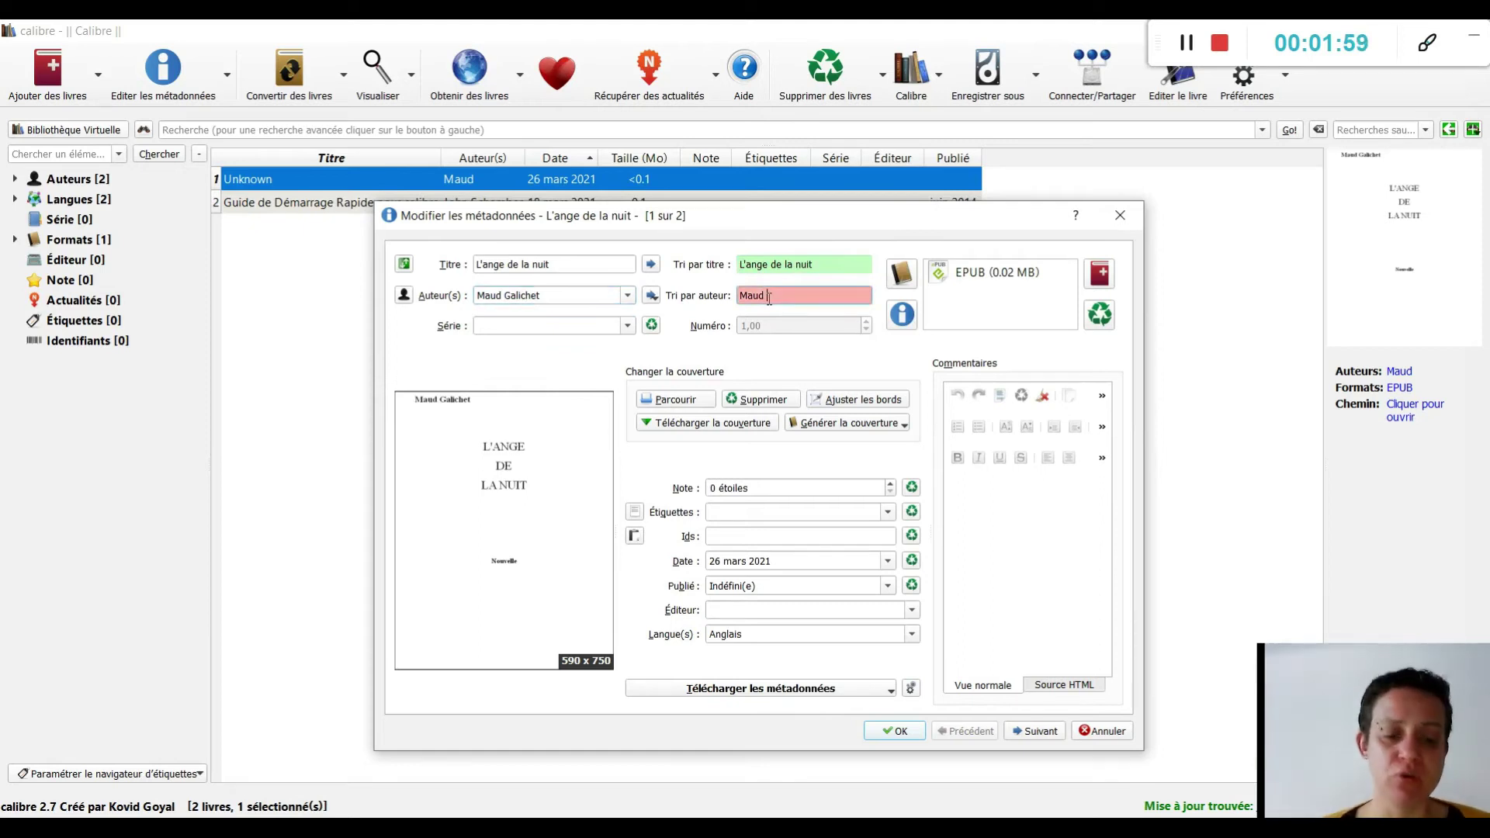
pyautogui.write('Galichet')
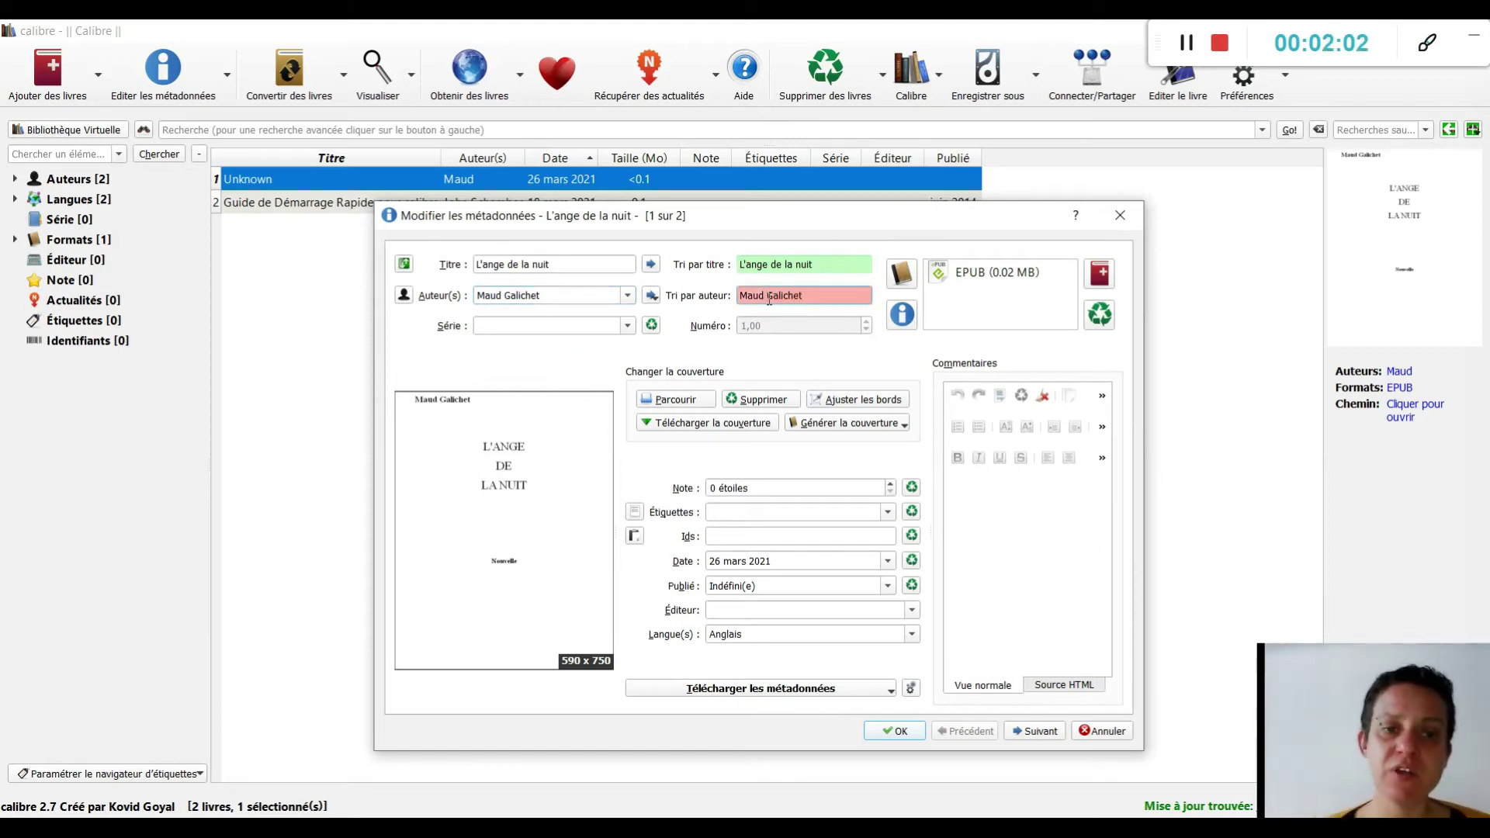
pyautogui.click(616, 332)
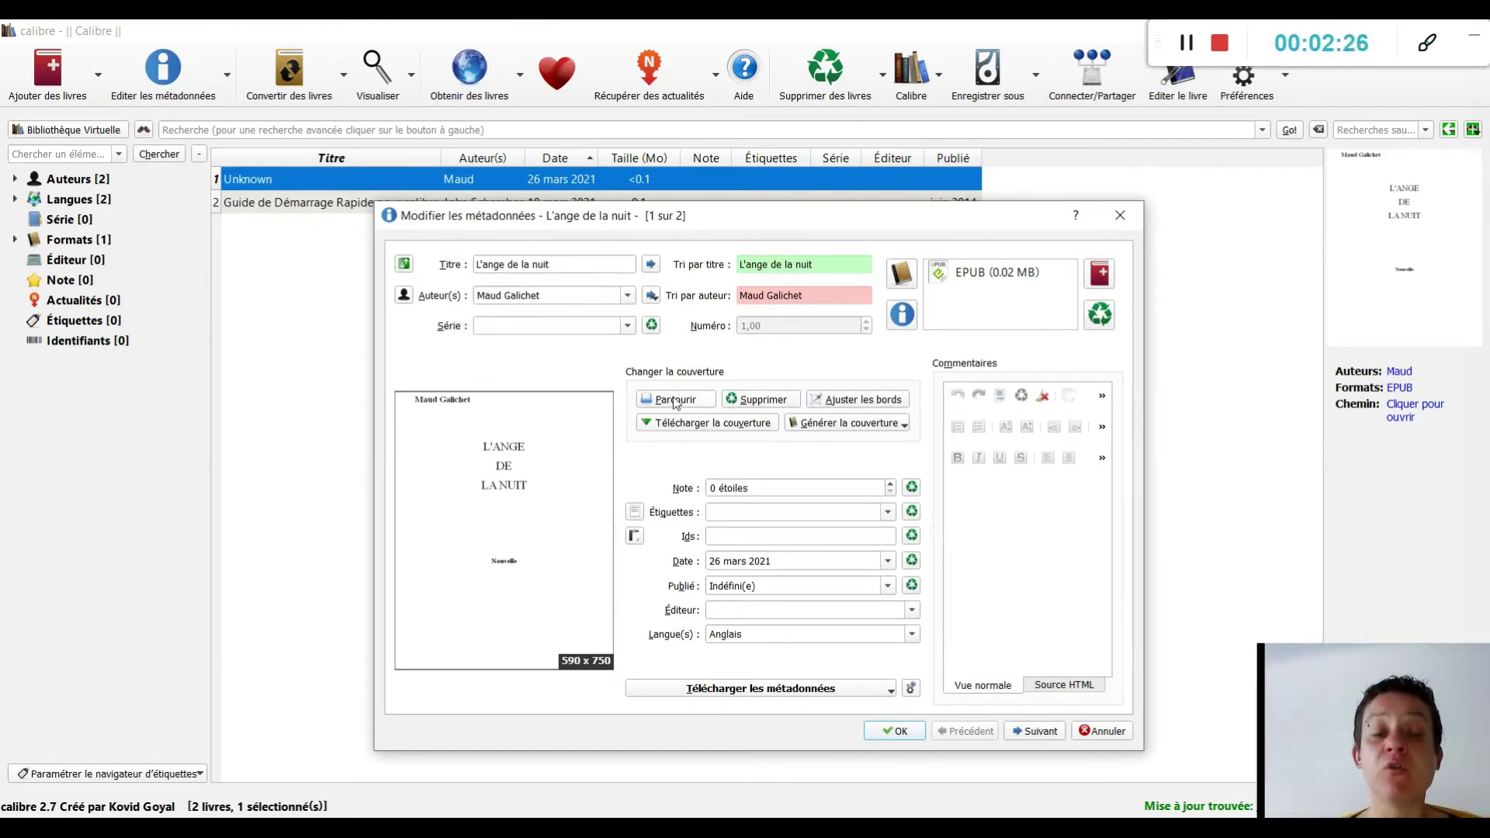
# Step: Replace the book's cover with the grey cloudy-sky cover image of "L'ange de la nuit" from the computer
pyautogui.click(672, 401)
pyautogui.click(610, 407)
pyautogui.doubleClick(610, 407)
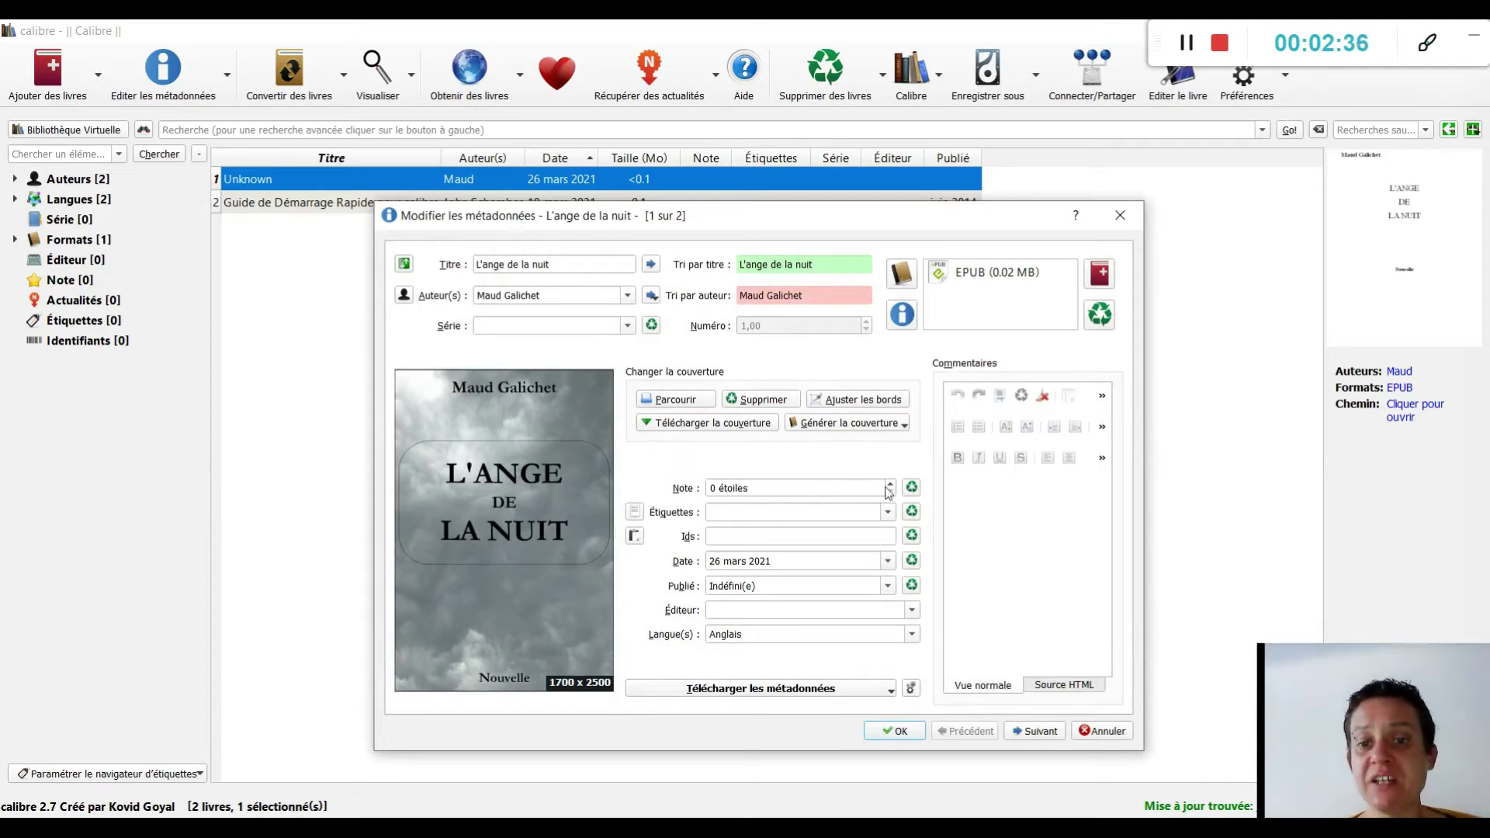
# Step: Set the book's publication date to 1 April 2021
pyautogui.click(805, 516)
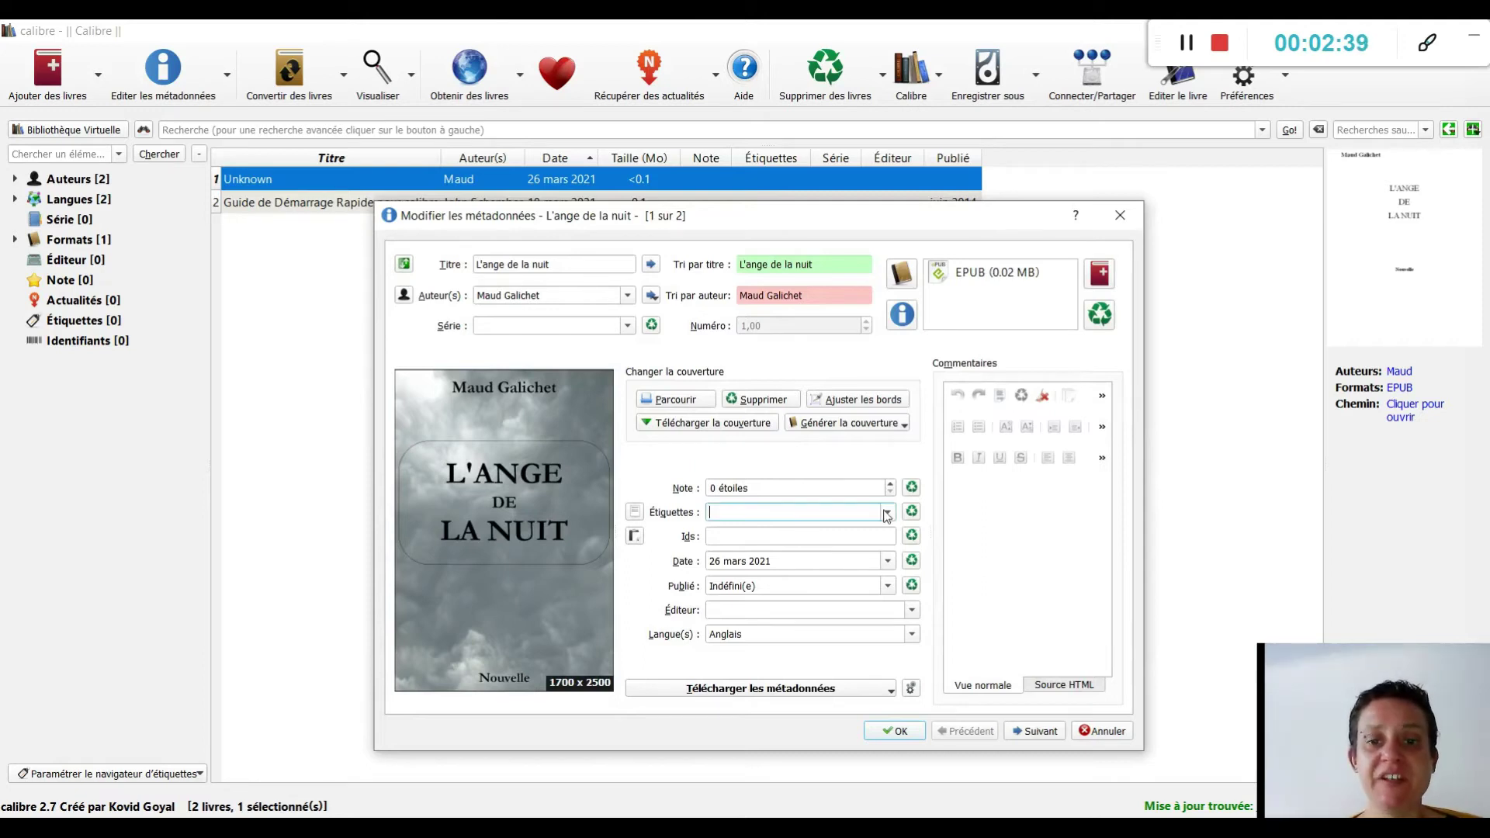
pyautogui.click(791, 560)
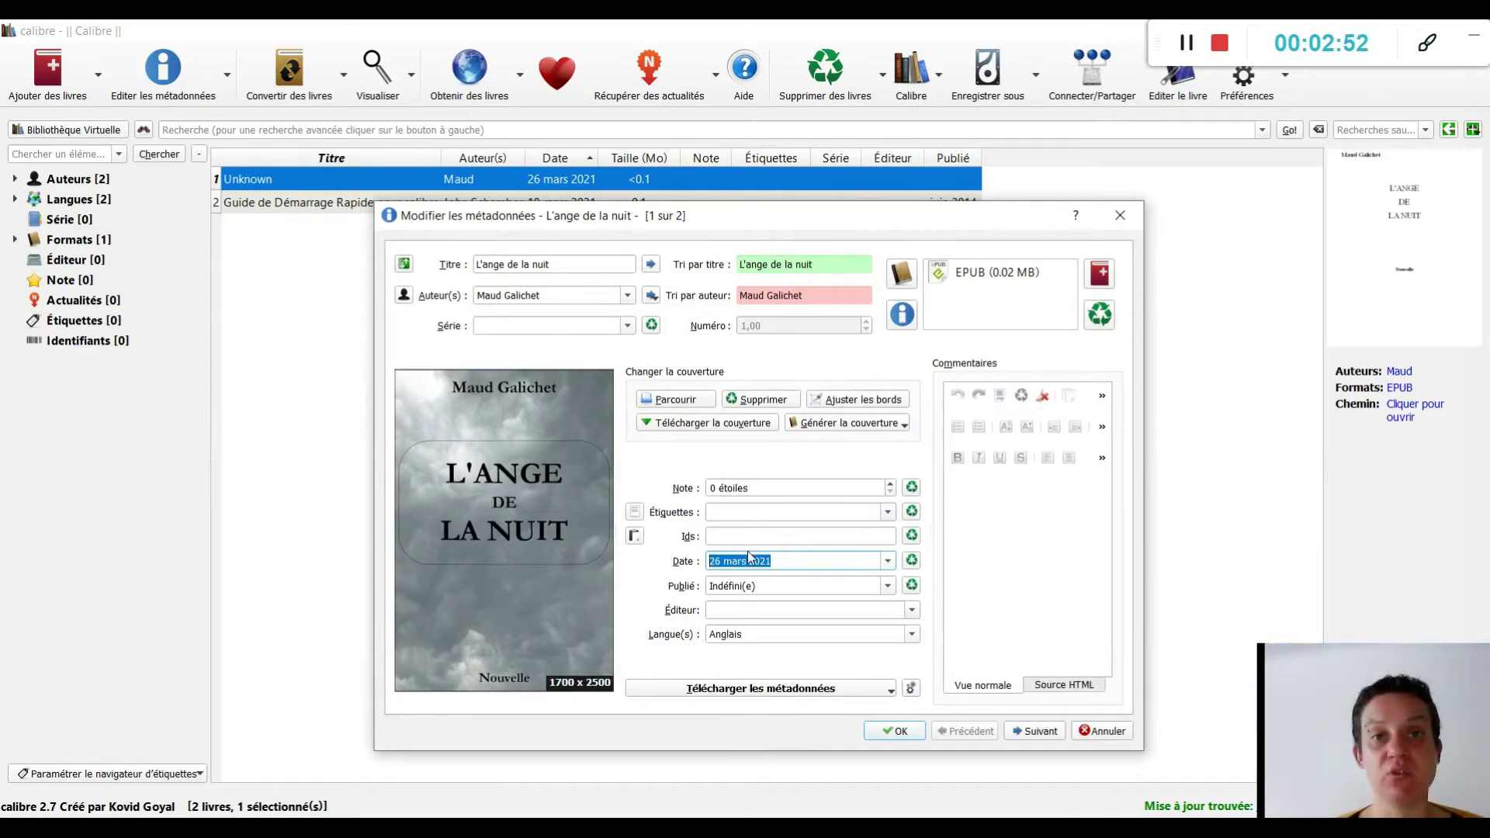
pyautogui.moveTo(758, 588); pyautogui.dragTo(703, 587)
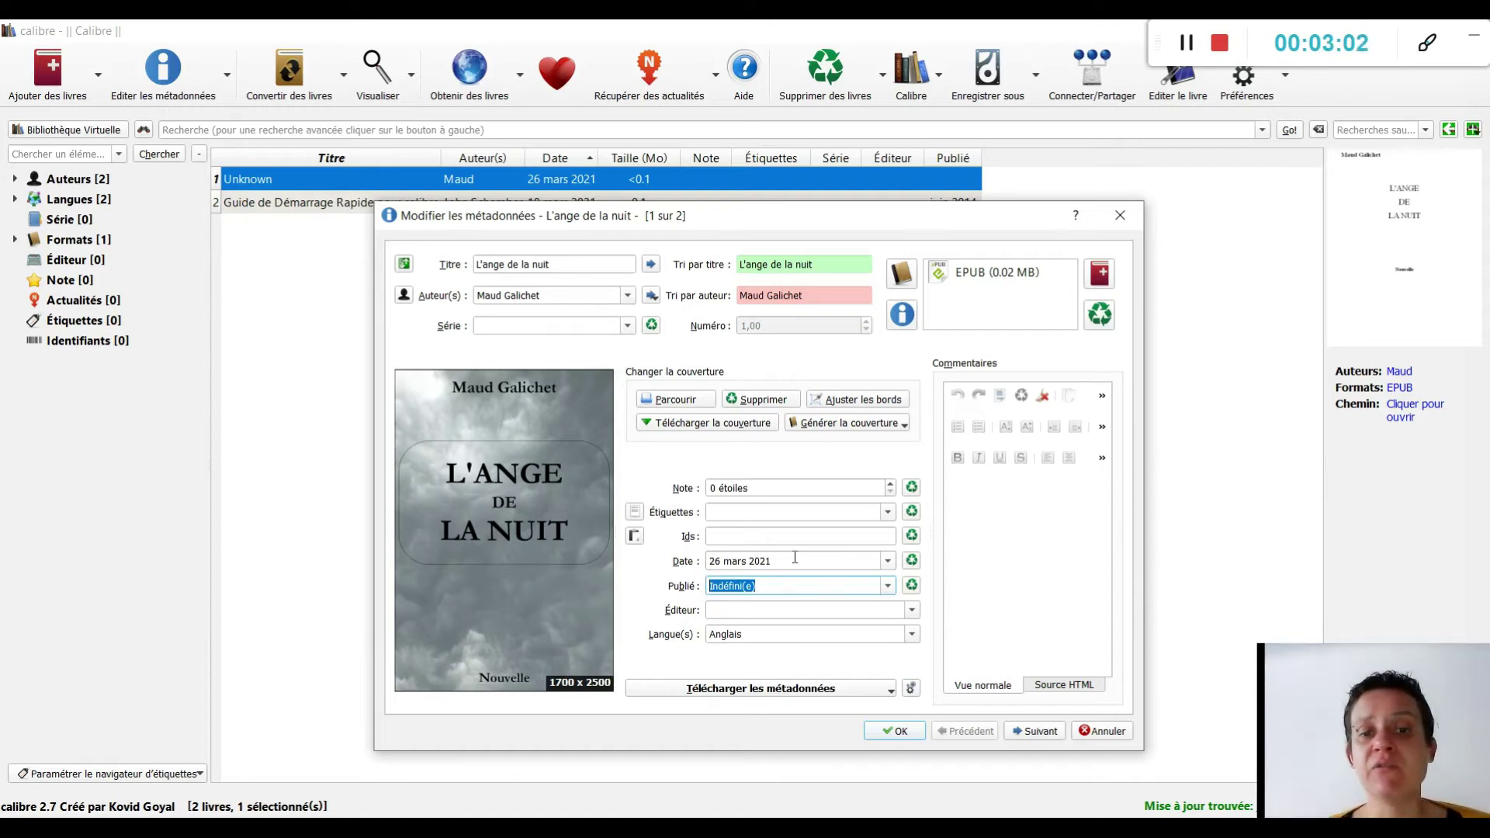
pyautogui.click(751, 561)
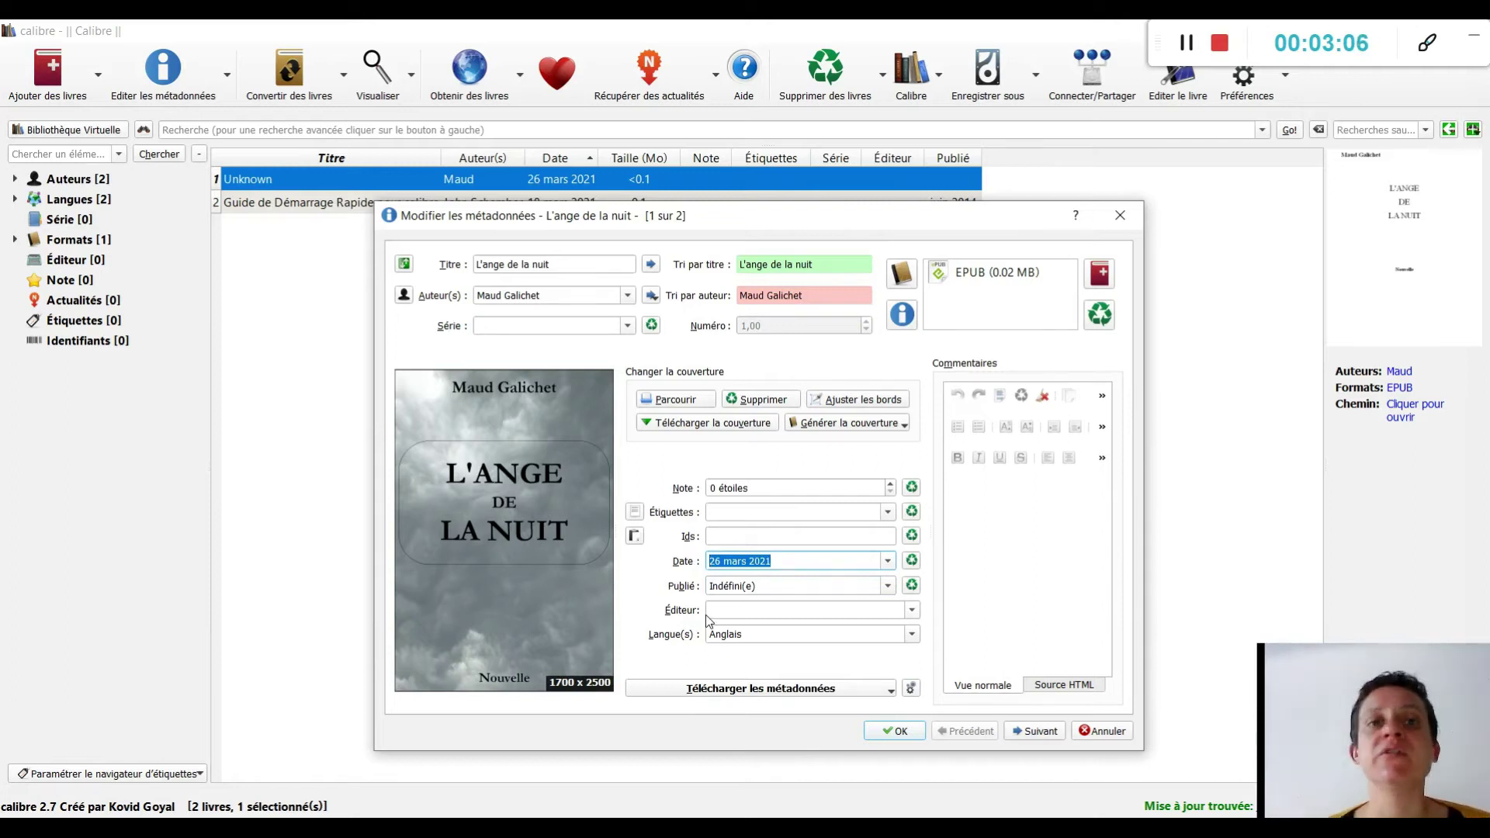
pyautogui.click(749, 587)
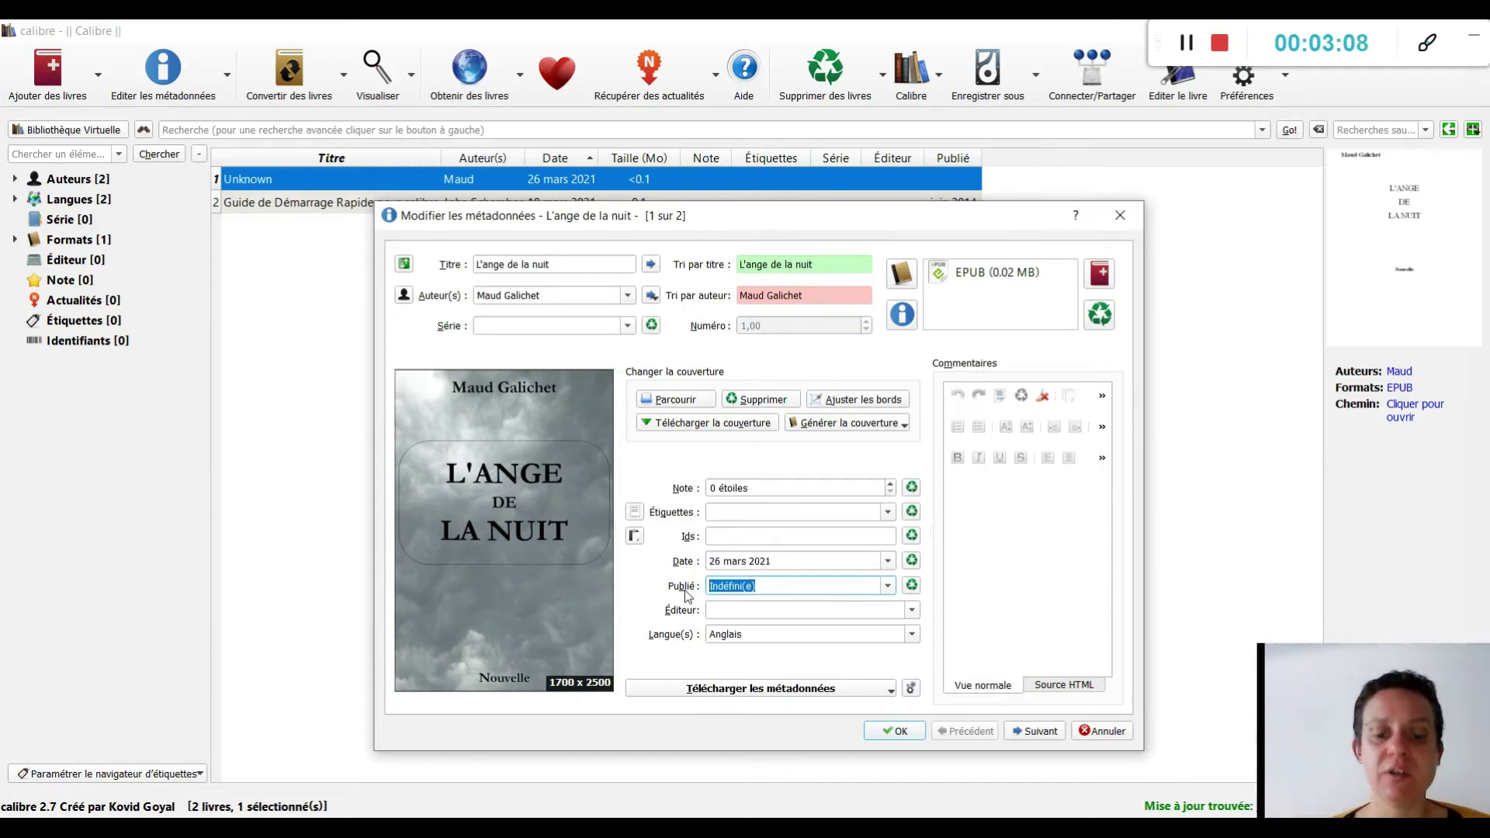
pyautogui.press('Home')
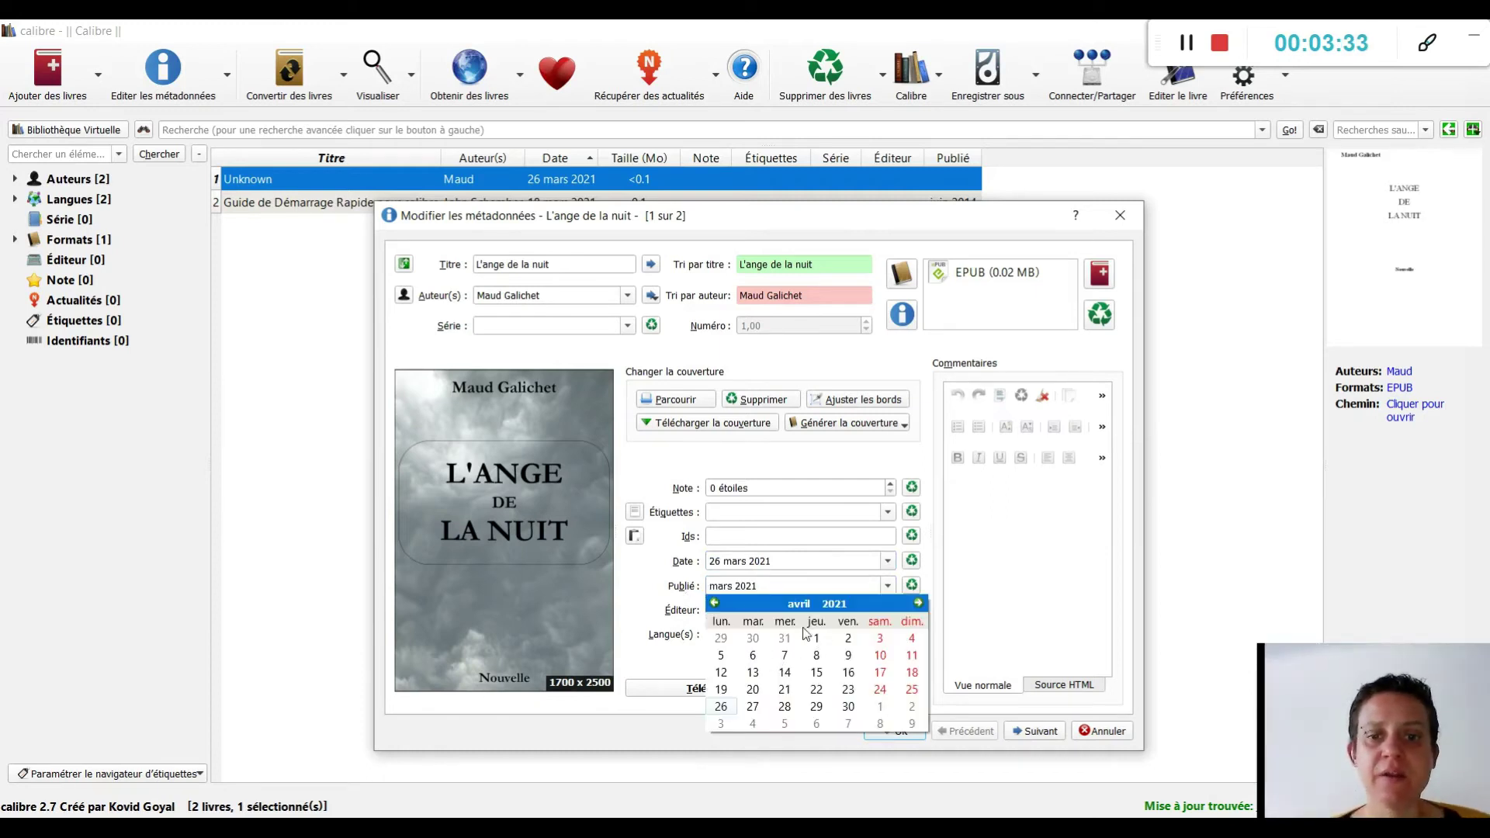
pyautogui.click(815, 638)
# Step: Enter the author's full name as the publisher and set the book's language to "français"
pyautogui.click(762, 610)
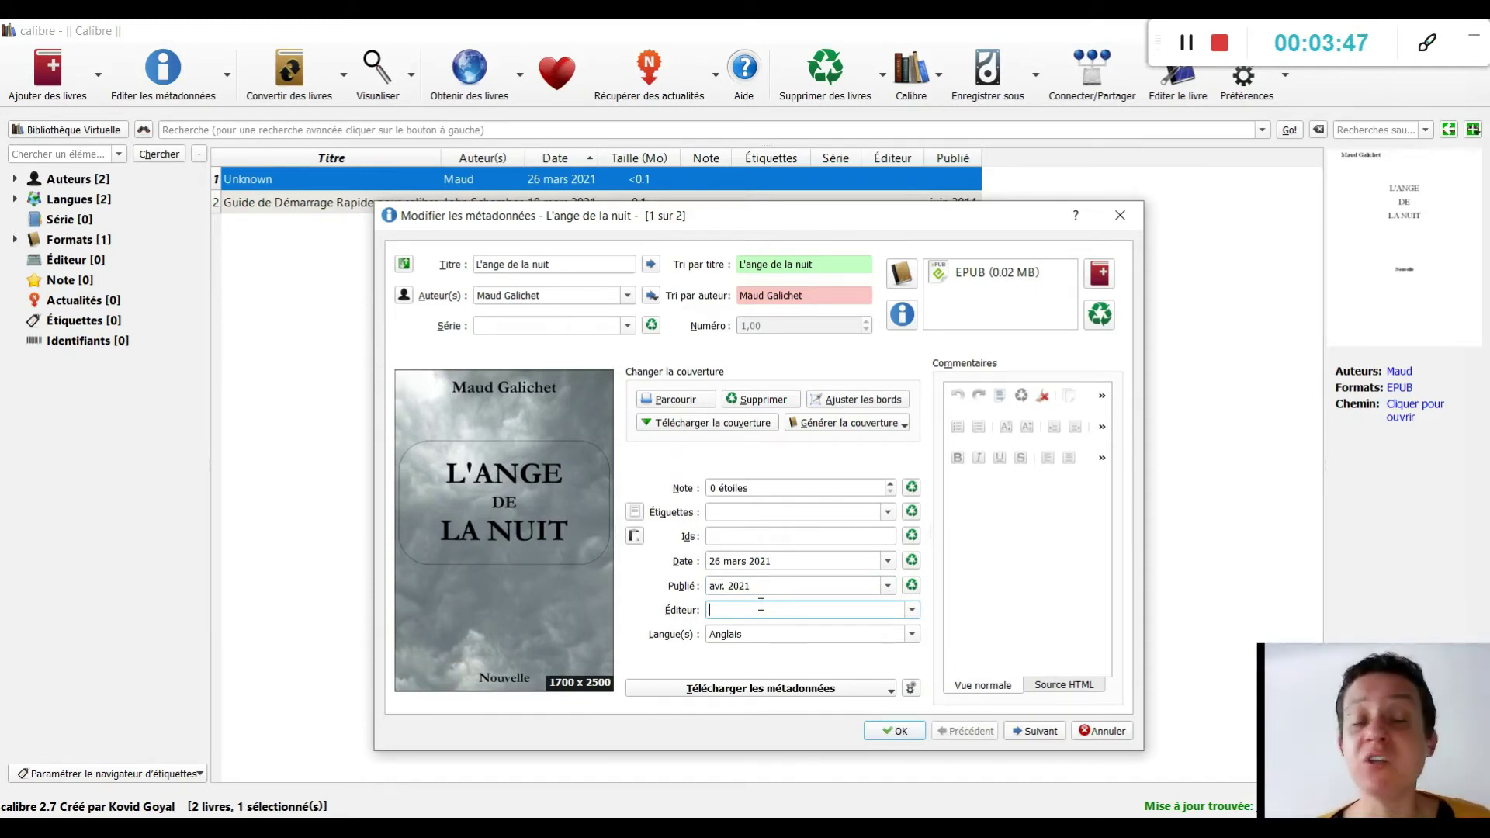
pyautogui.write('Maud gGalichet')
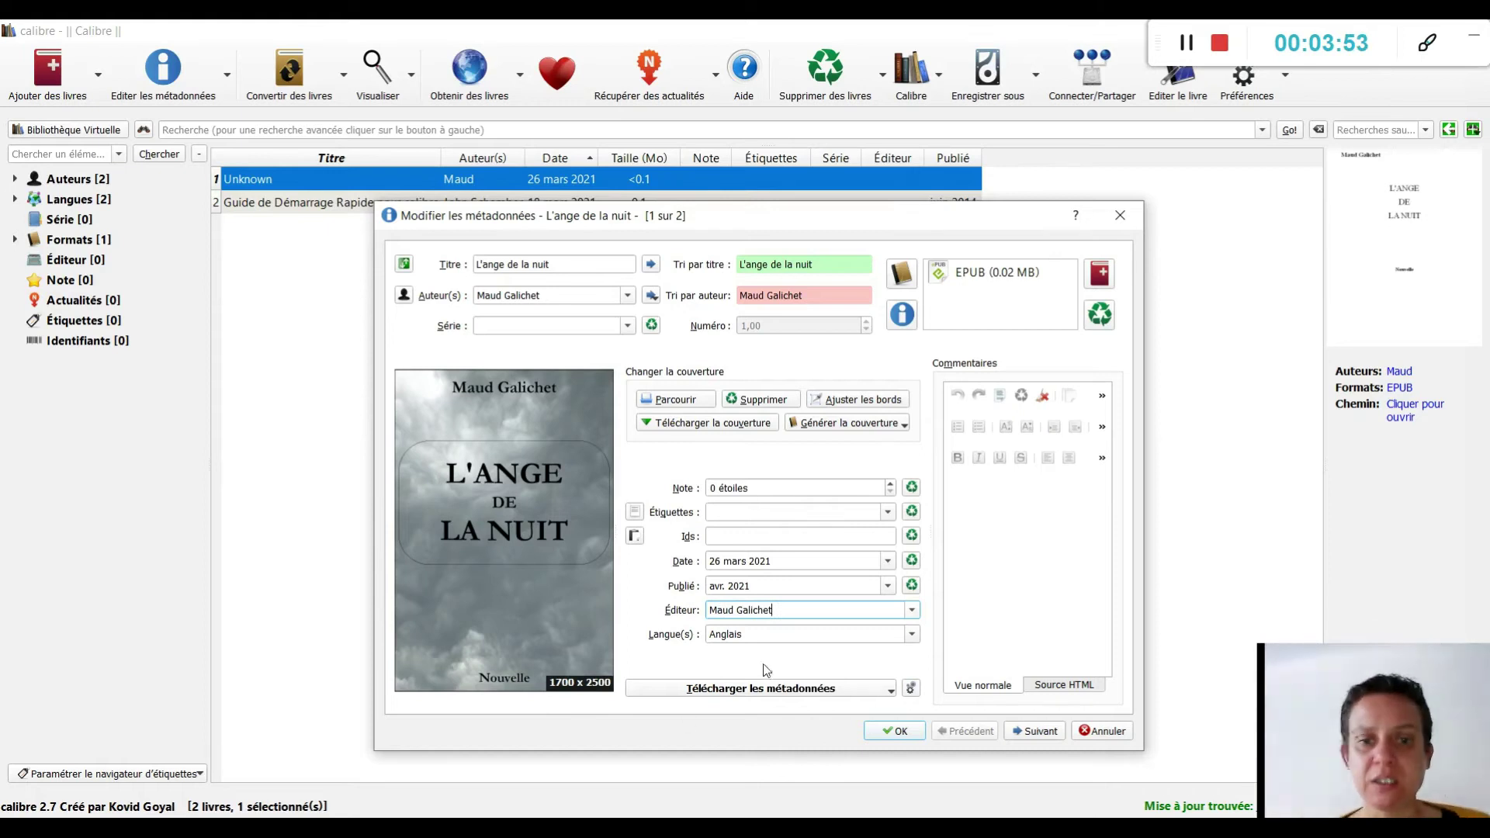
pyautogui.click(912, 635)
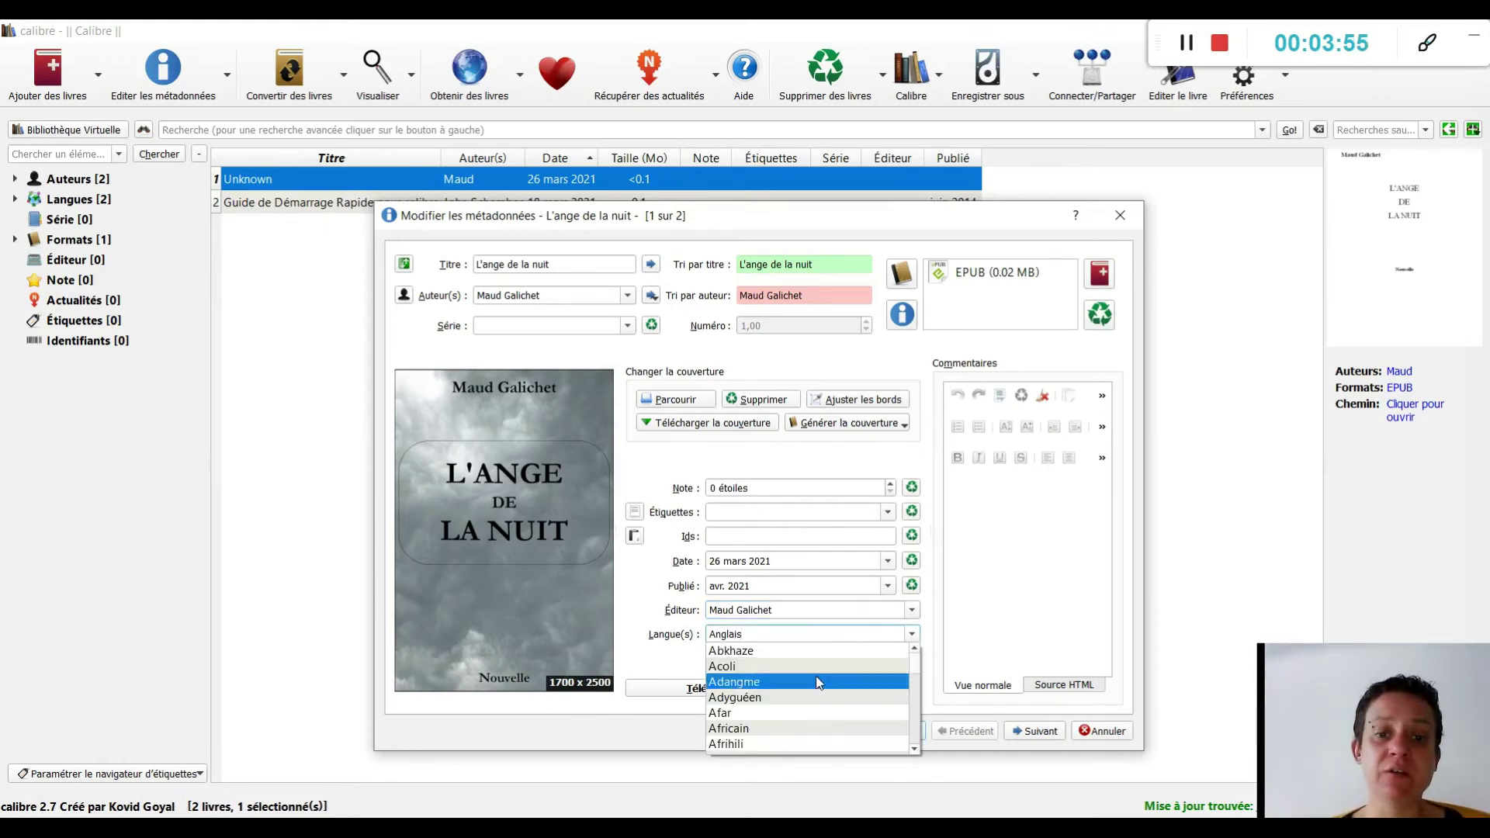
pyautogui.scroll(-20, 799, 696)
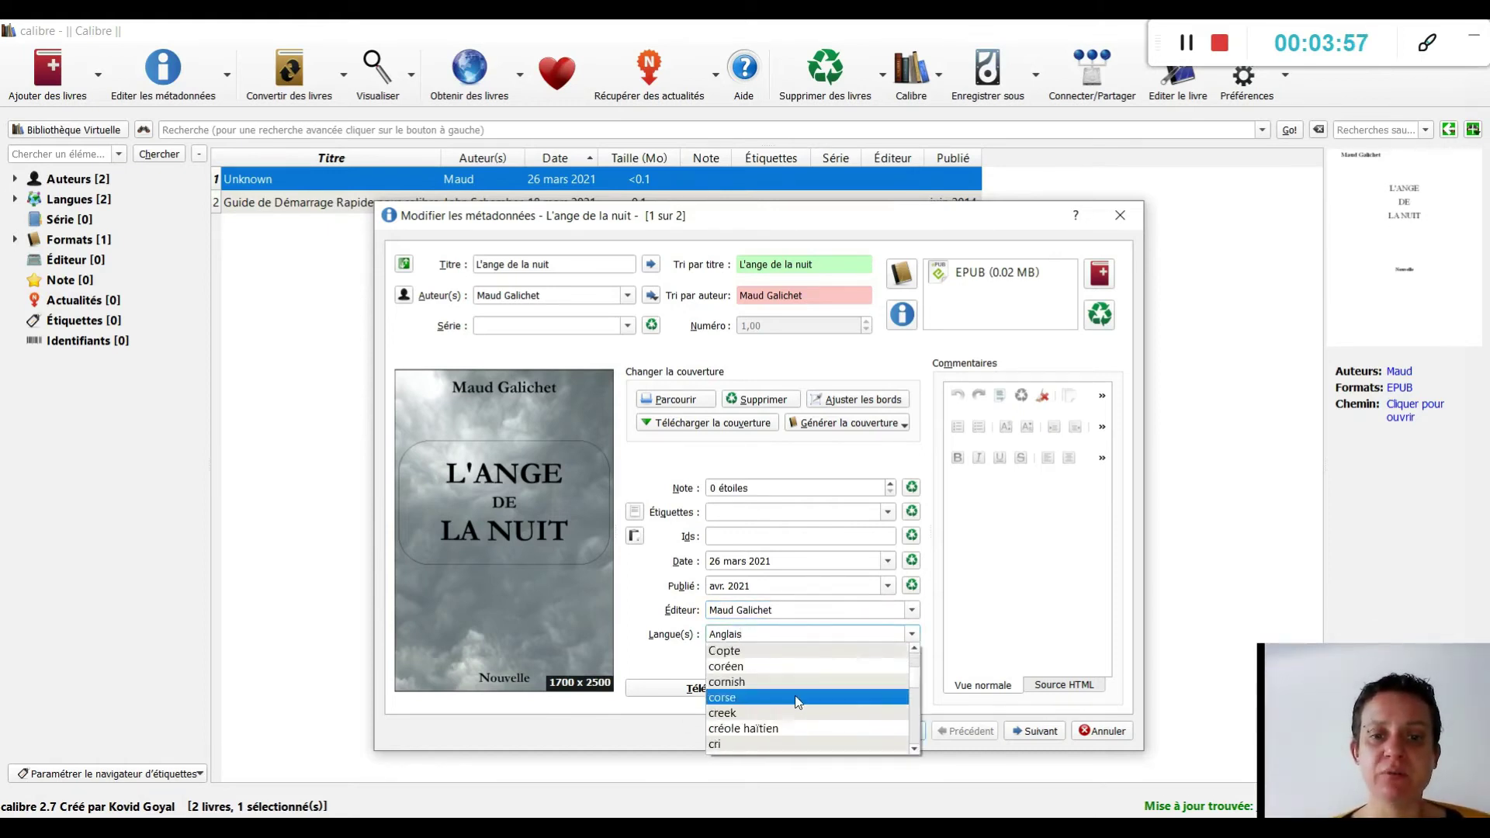
pyautogui.scroll(-5, 797, 702)
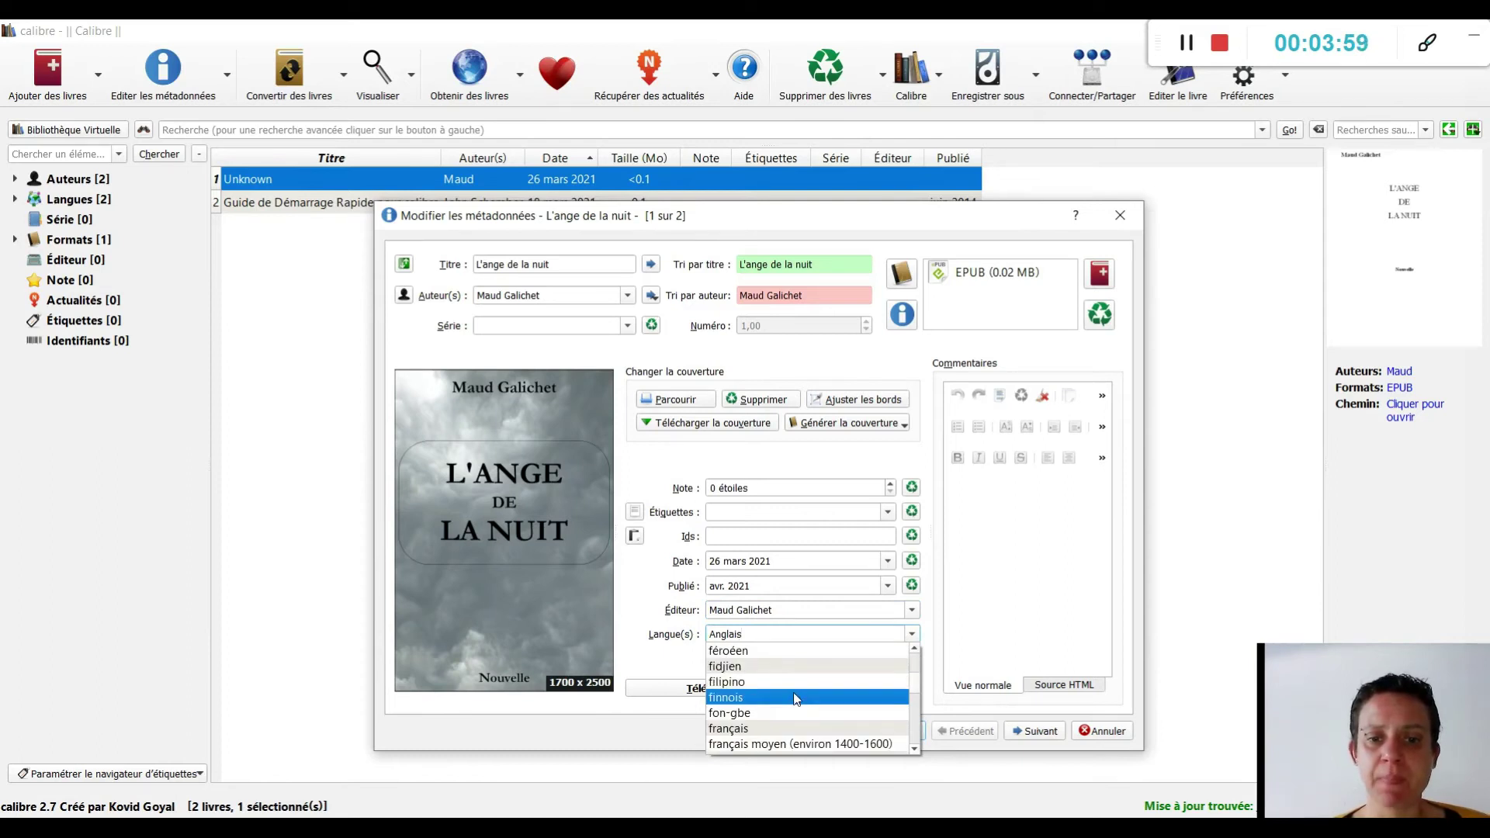
pyautogui.click(790, 728)
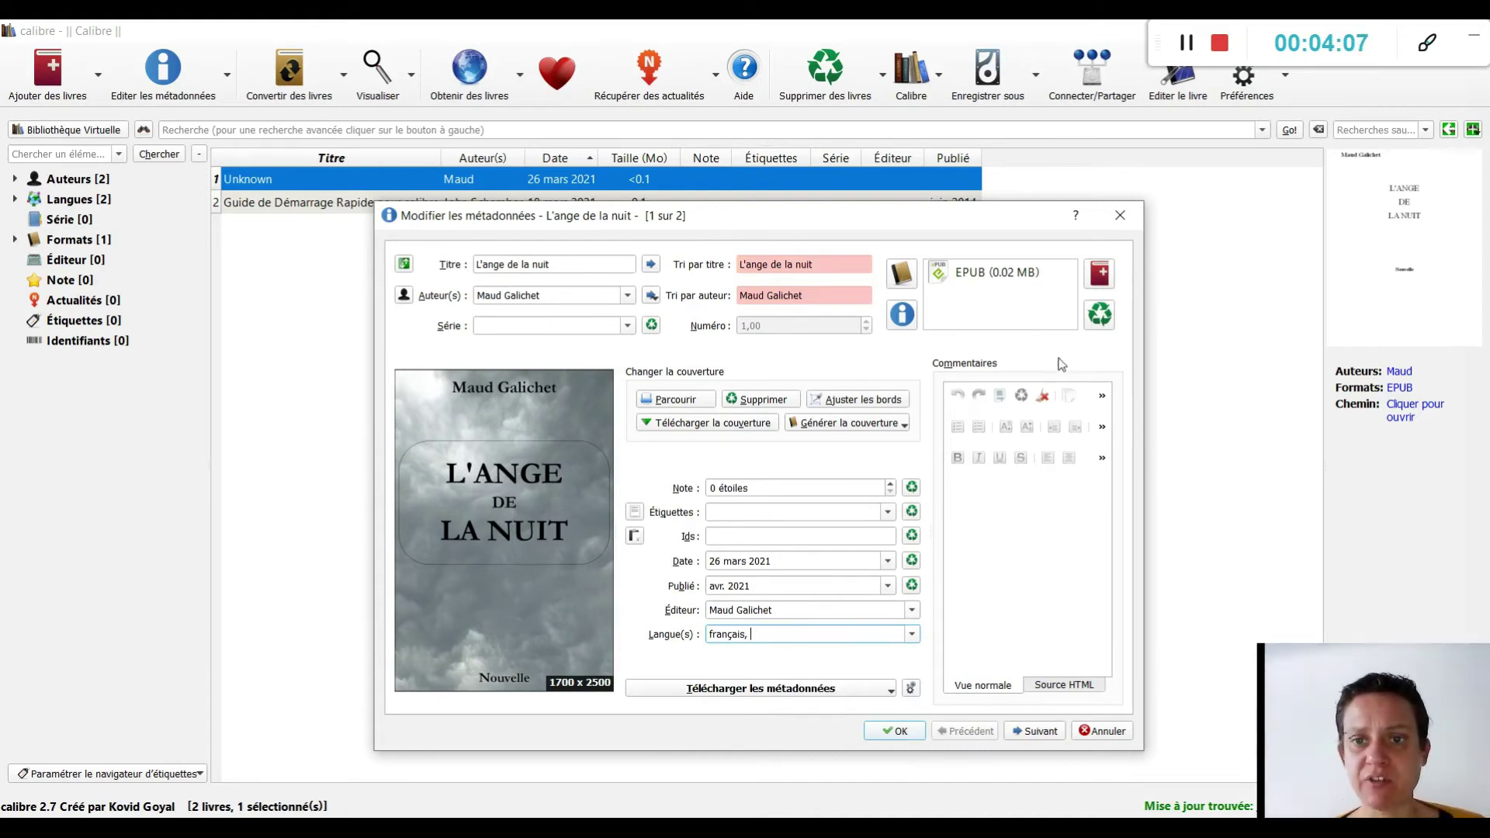
# Step: Add the comment "L'ange de nuit" to the book and save the edited metadata
pyautogui.click(981, 520)
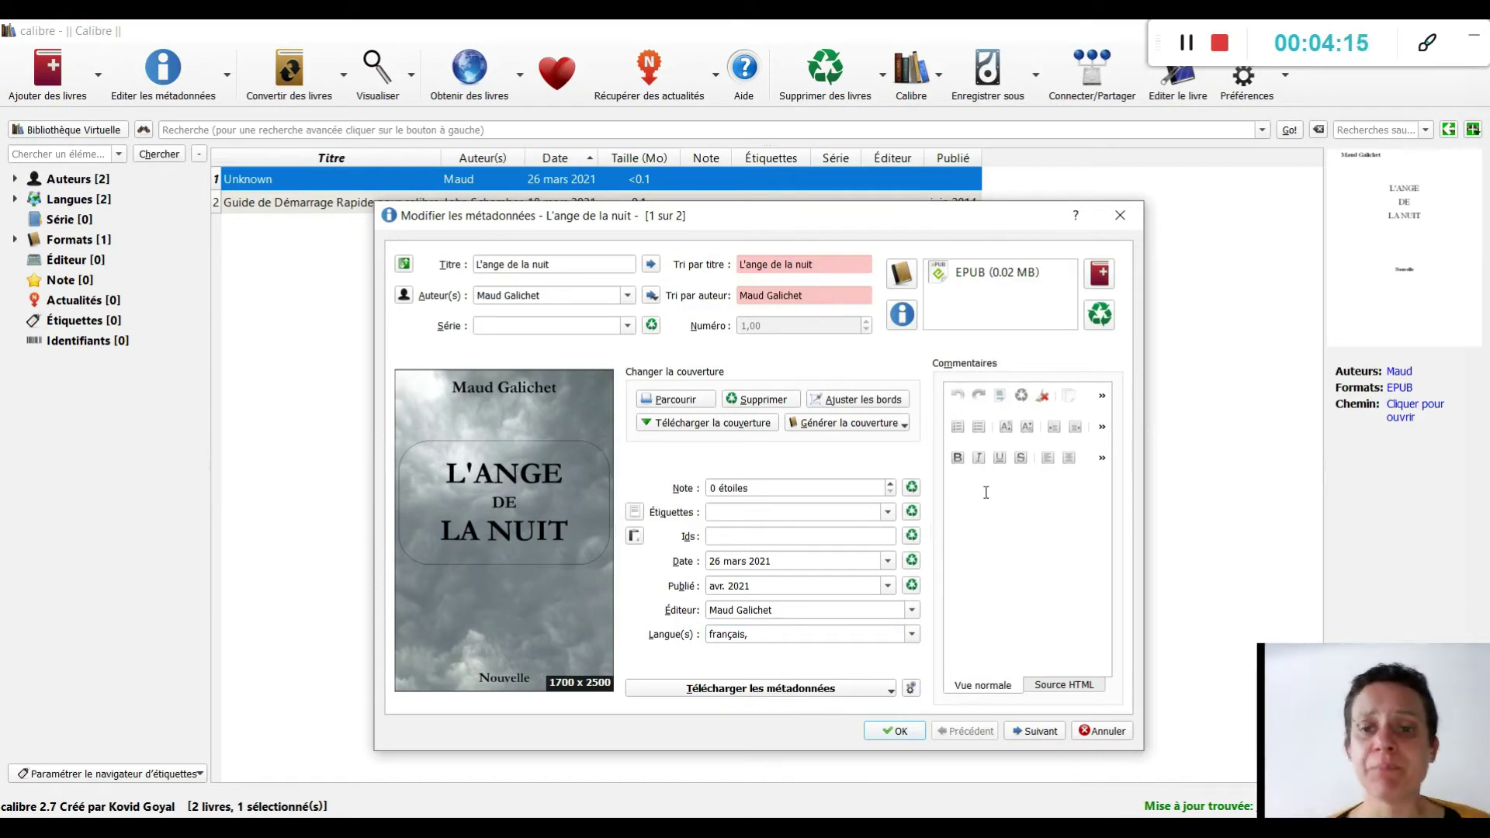
pyautogui.write("L'ange")
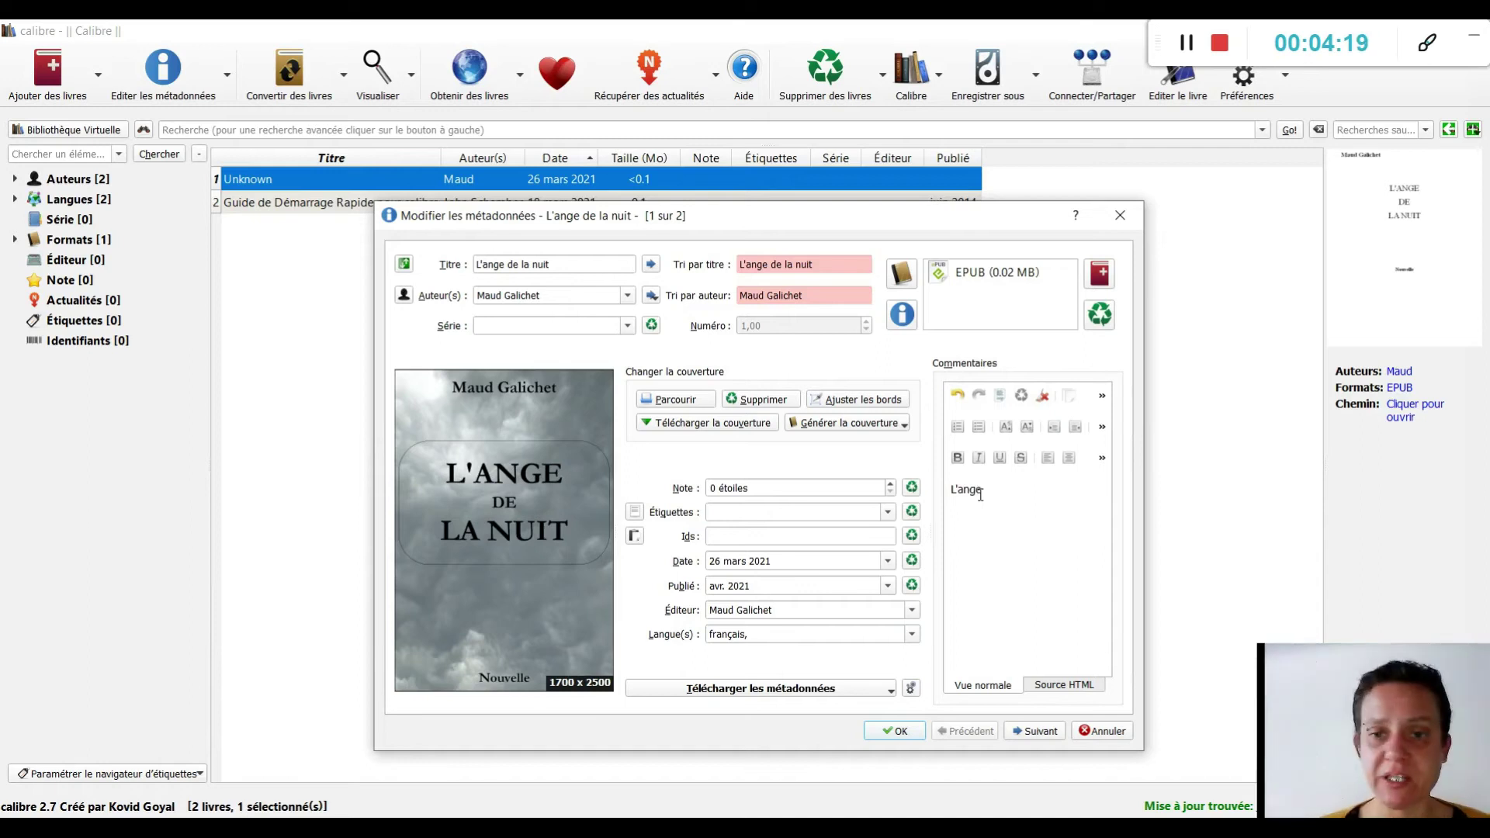
pyautogui.write(' de nuit')
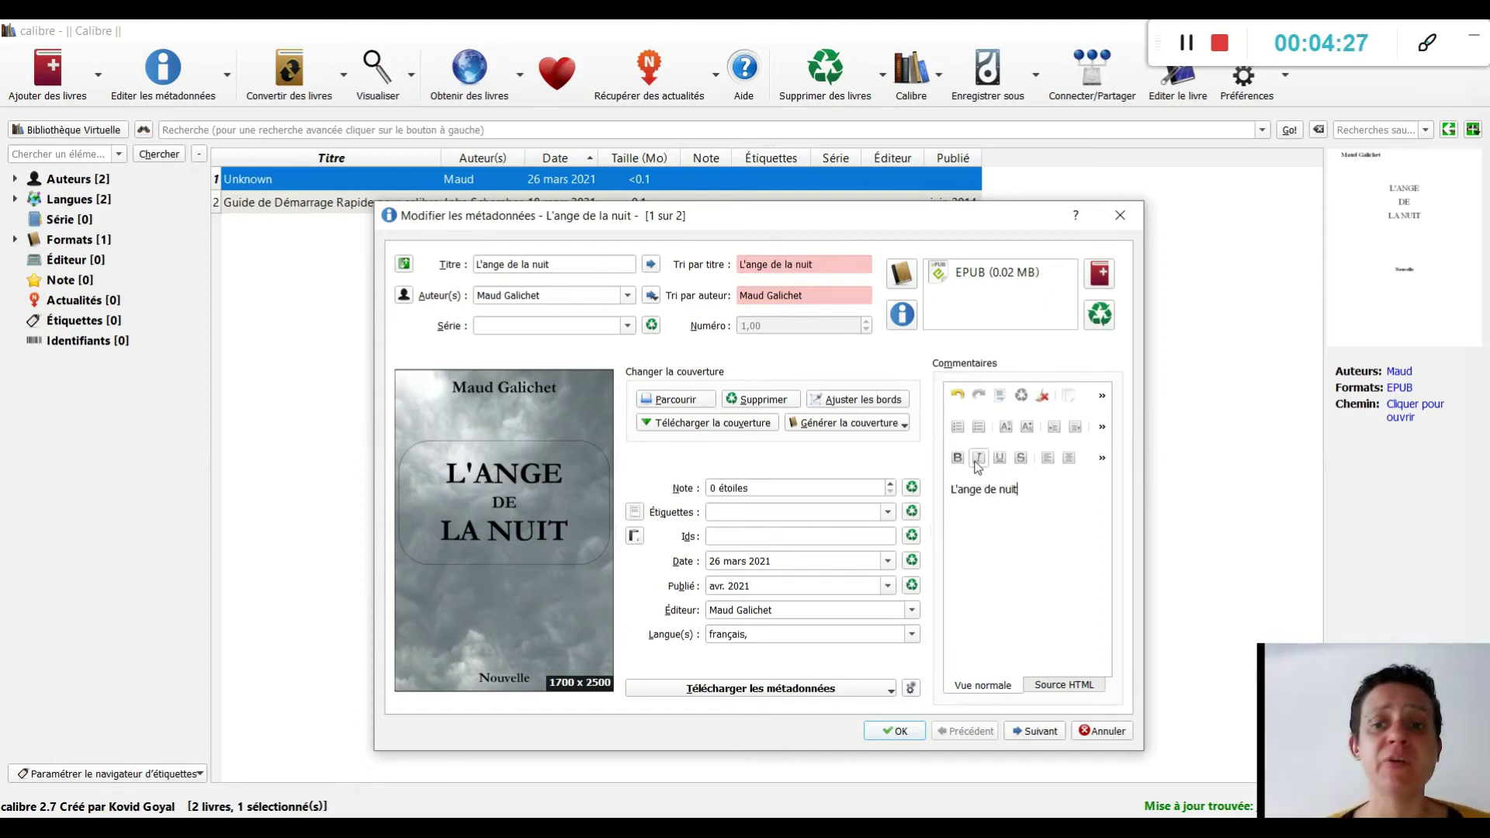
pyautogui.click(905, 737)
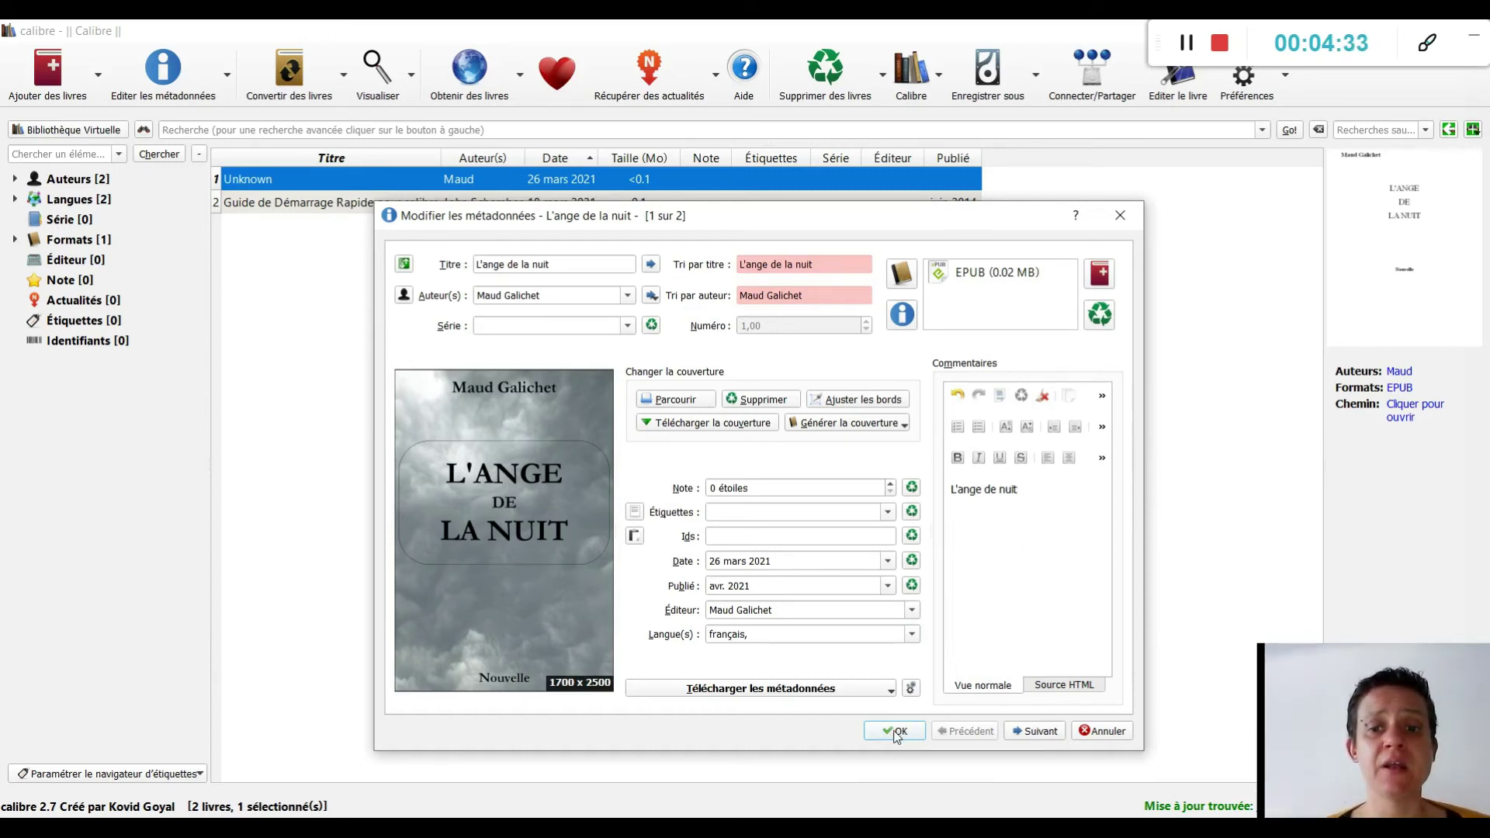
pyautogui.click(896, 733)
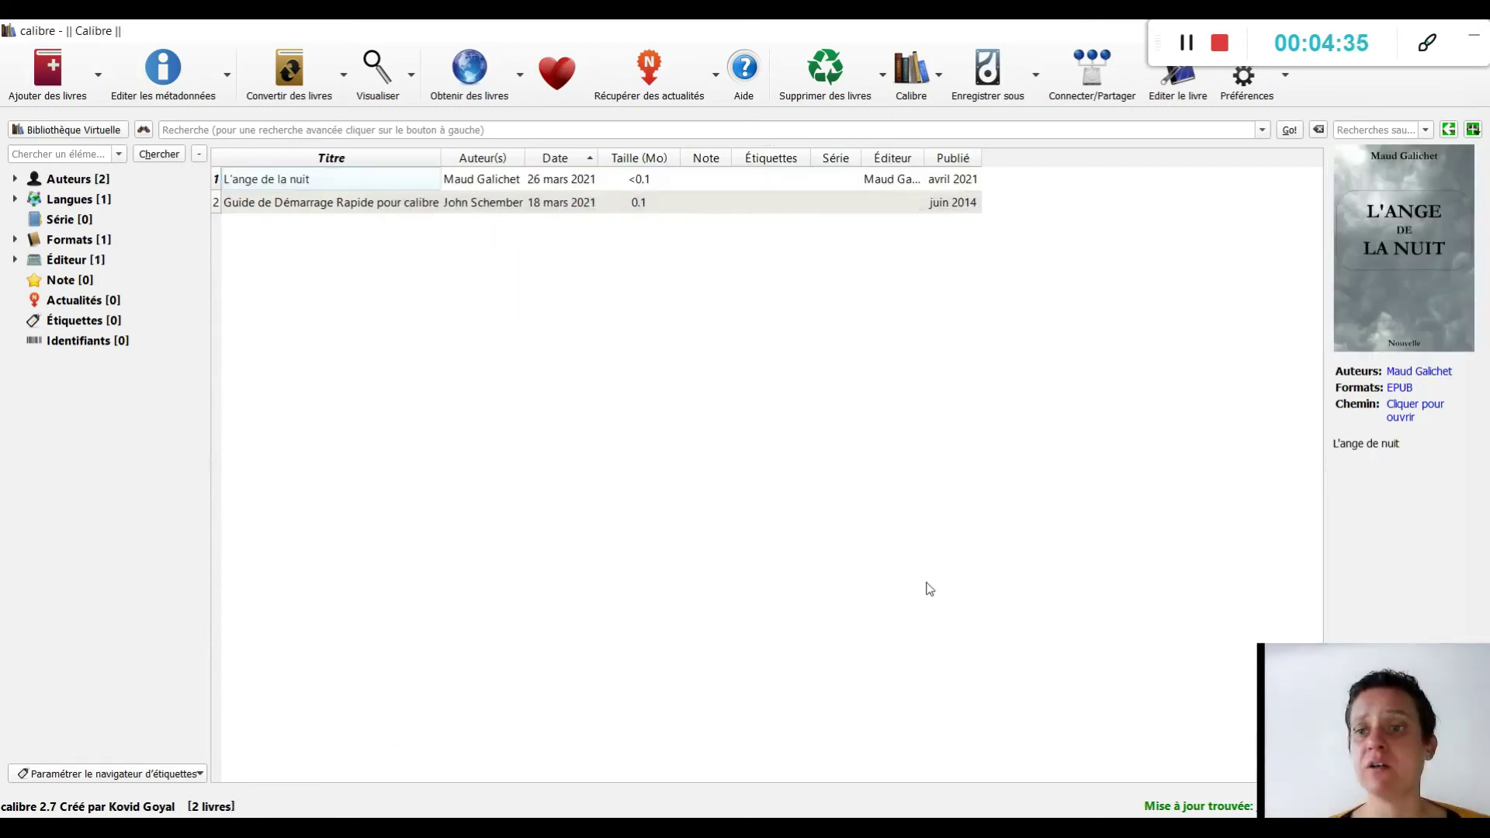
# Step: Open the EPUB of "L'ange de la nuit" in the e-book viewer and check its layout from the title page to the closing author pages
pyautogui.click(1401, 388)
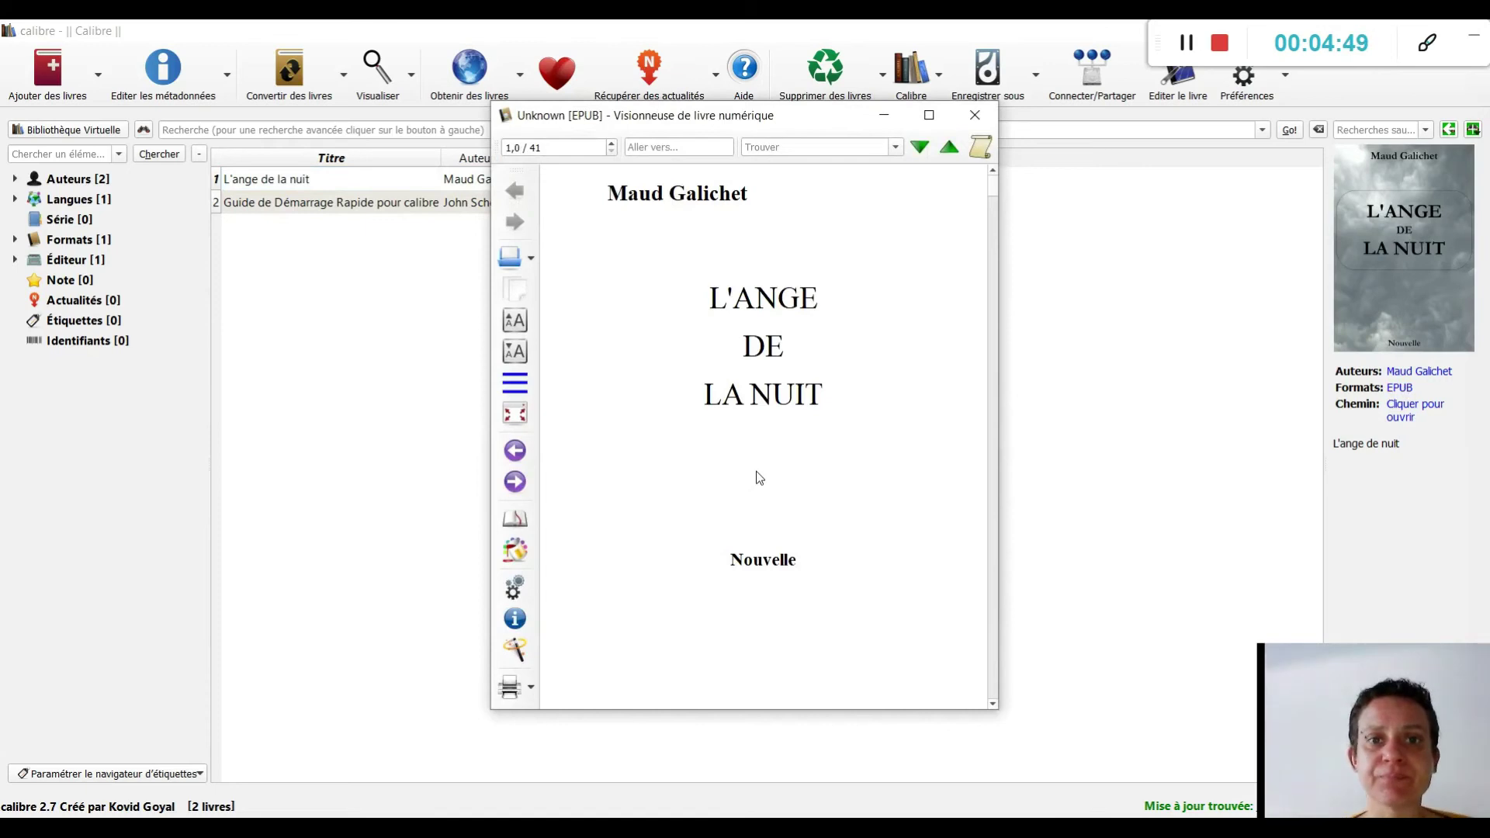
pyautogui.scroll(-2, 759, 477)
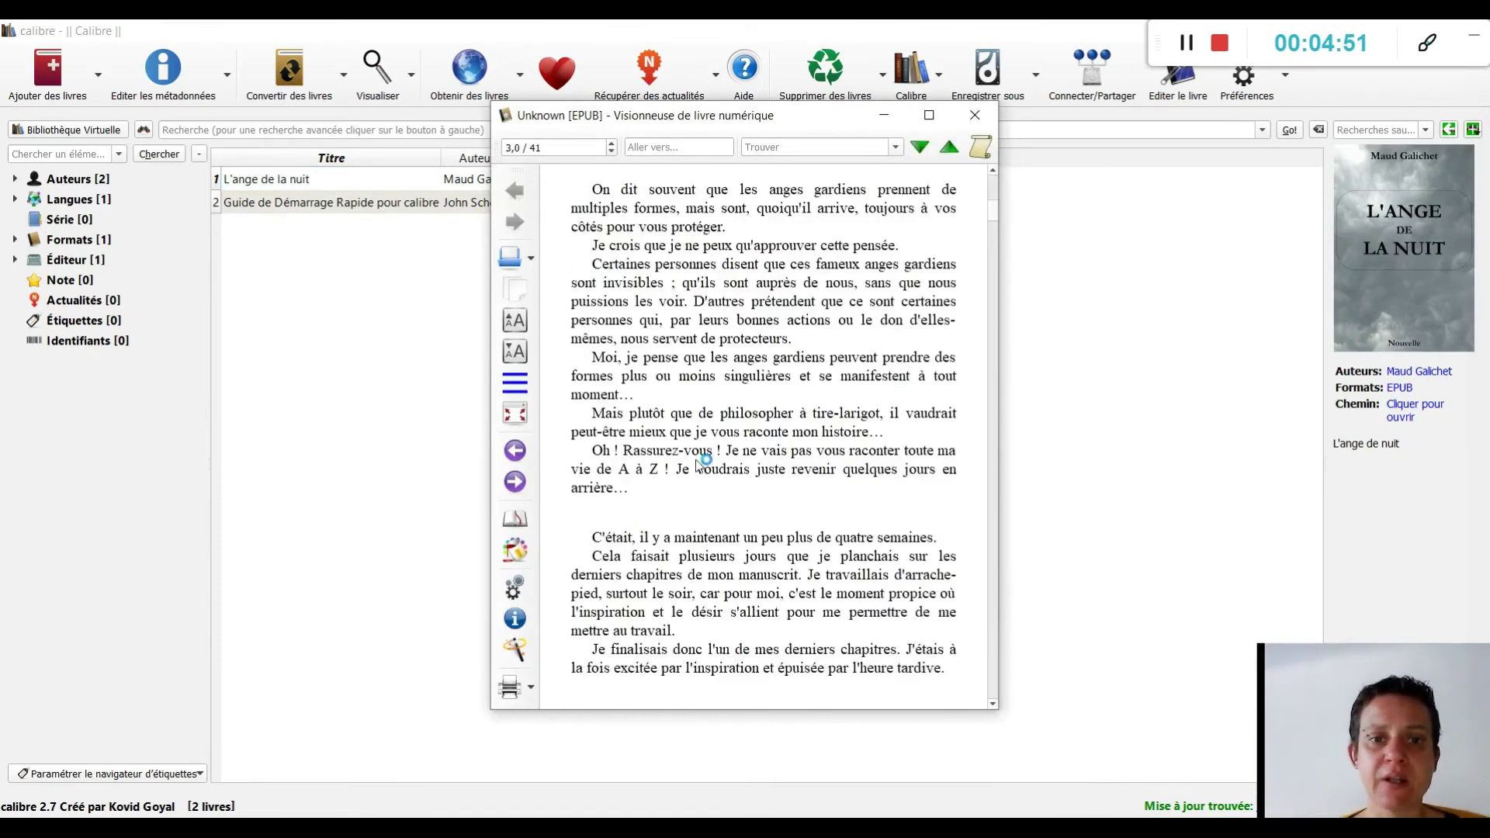
pyautogui.scroll(2, 698, 460)
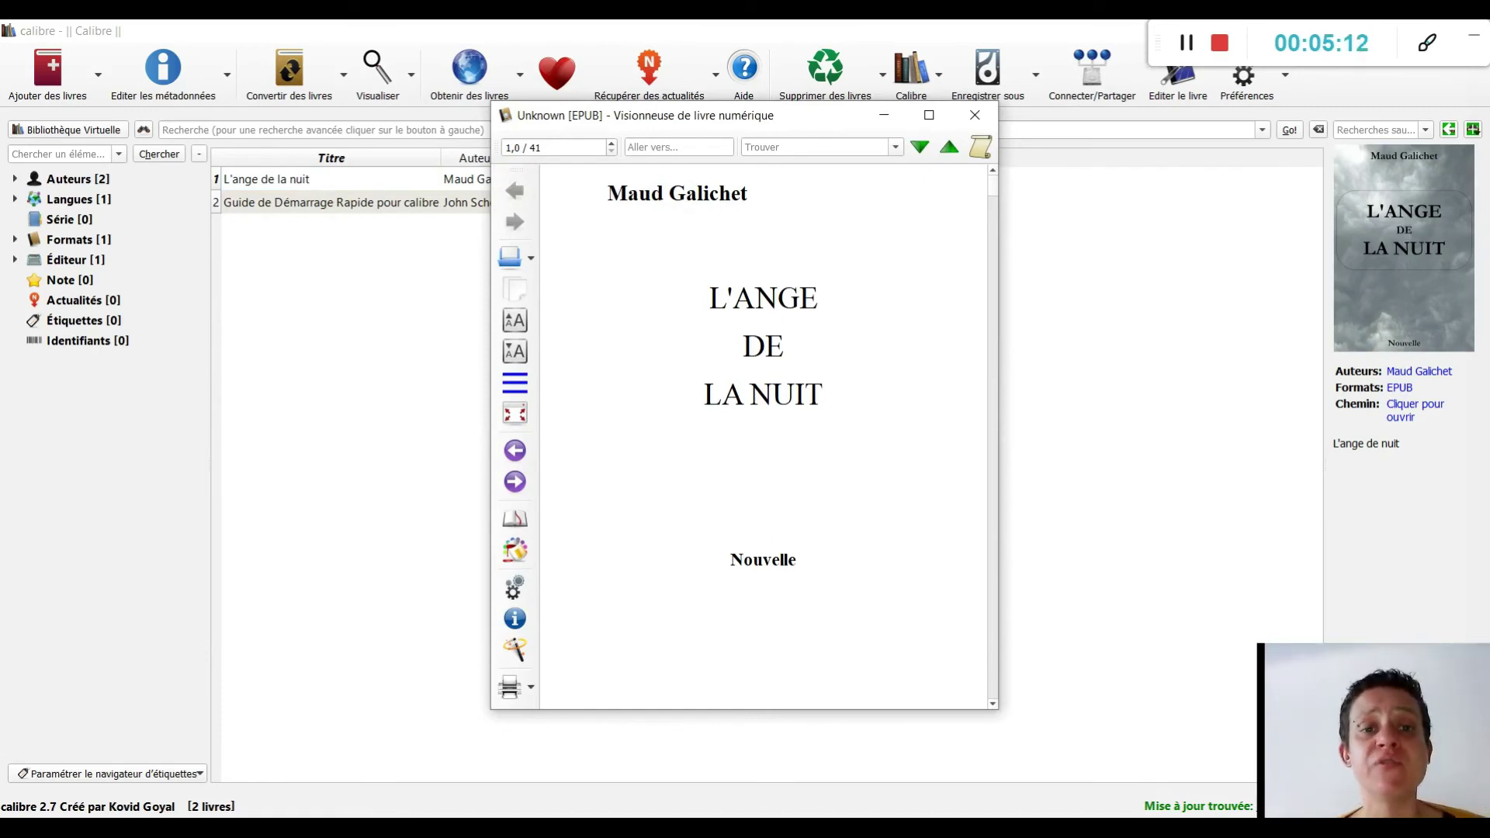
pyautogui.click(515, 482)
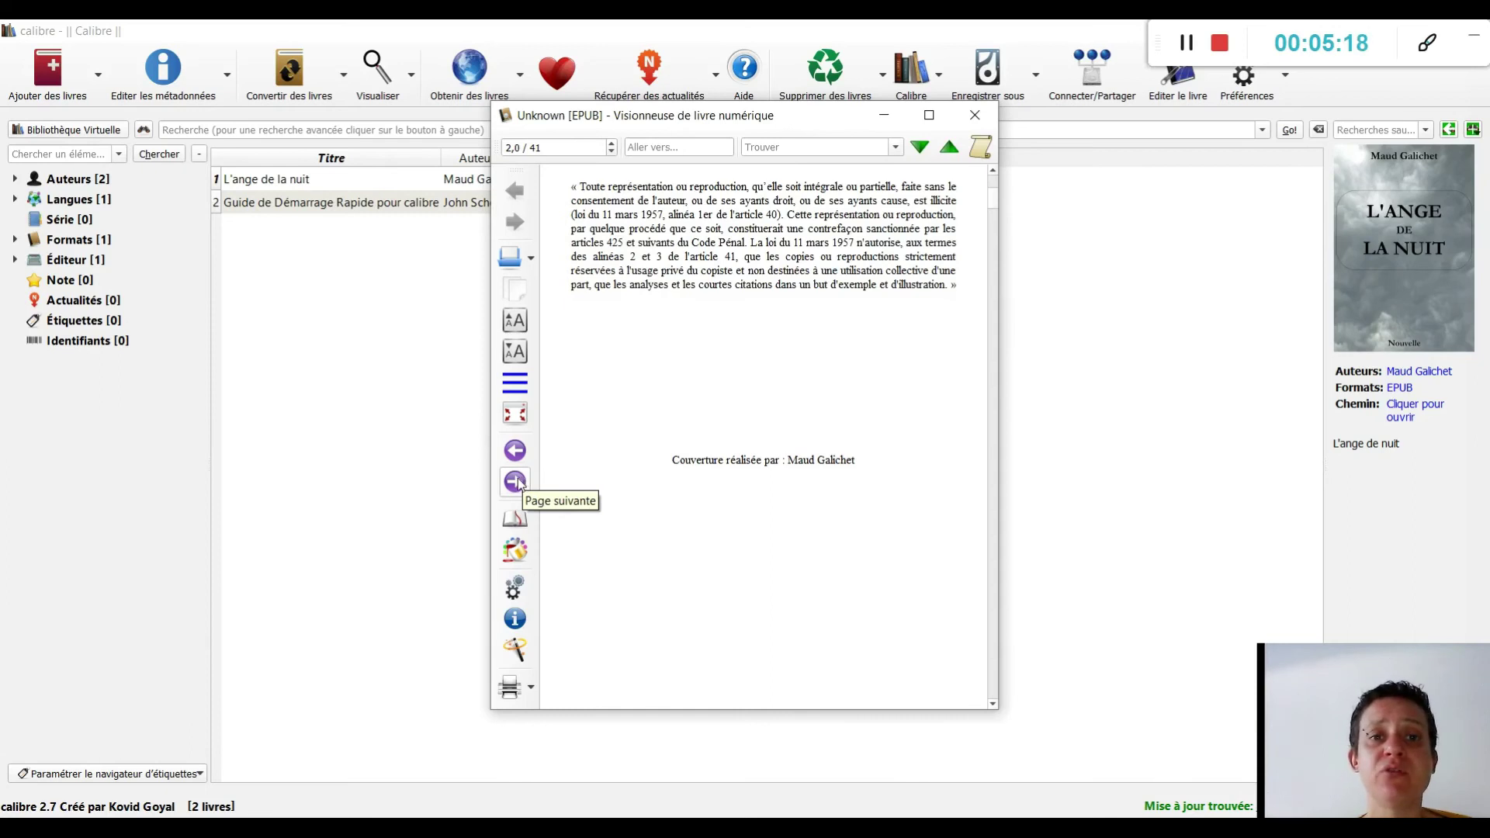
pyautogui.click(515, 482)
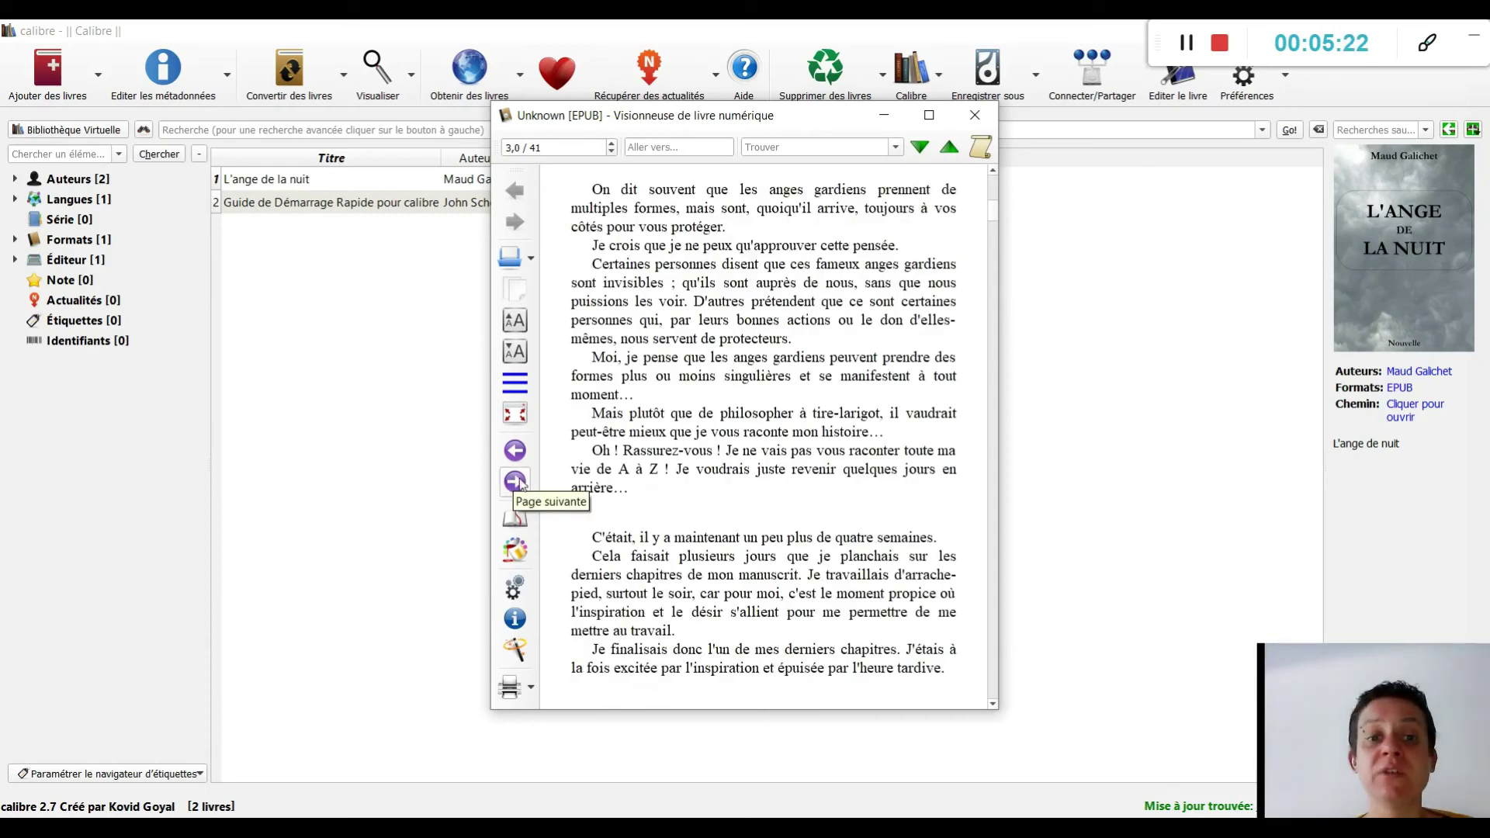
pyautogui.click(516, 483)
pyautogui.click(516, 483)
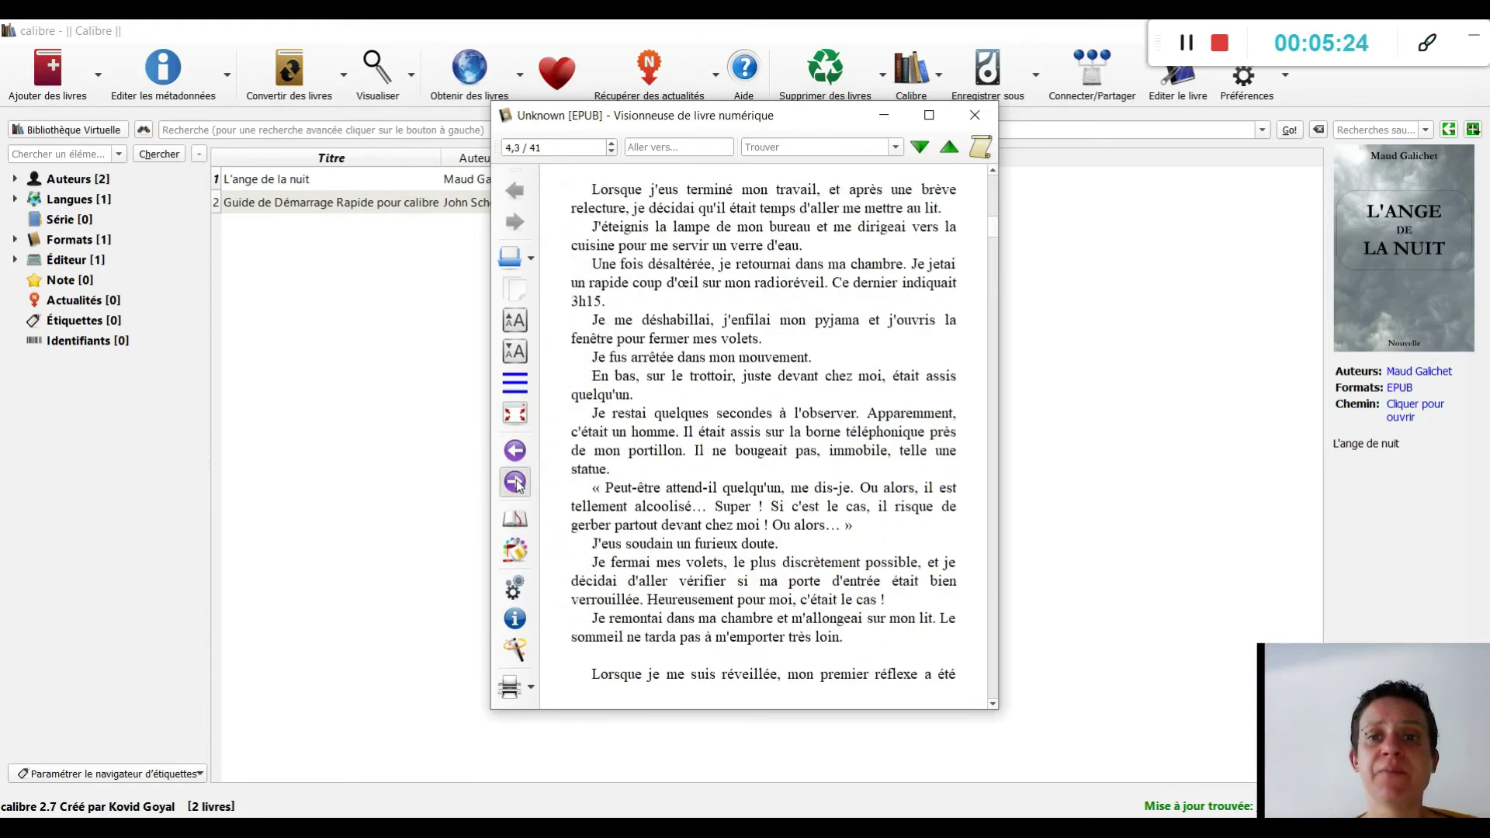
pyautogui.click(516, 483)
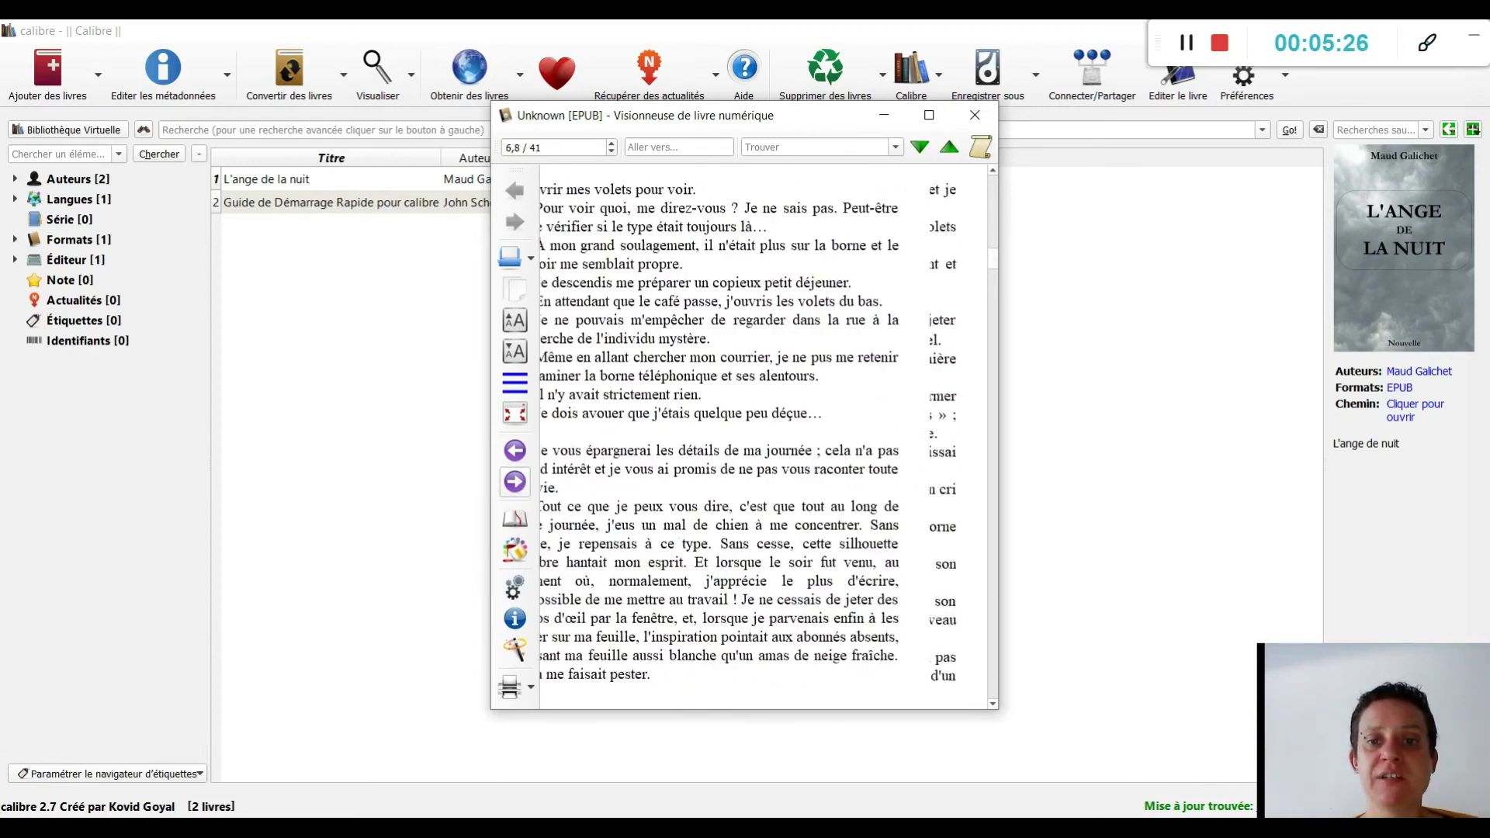
pyautogui.click(516, 483)
pyautogui.click(516, 482)
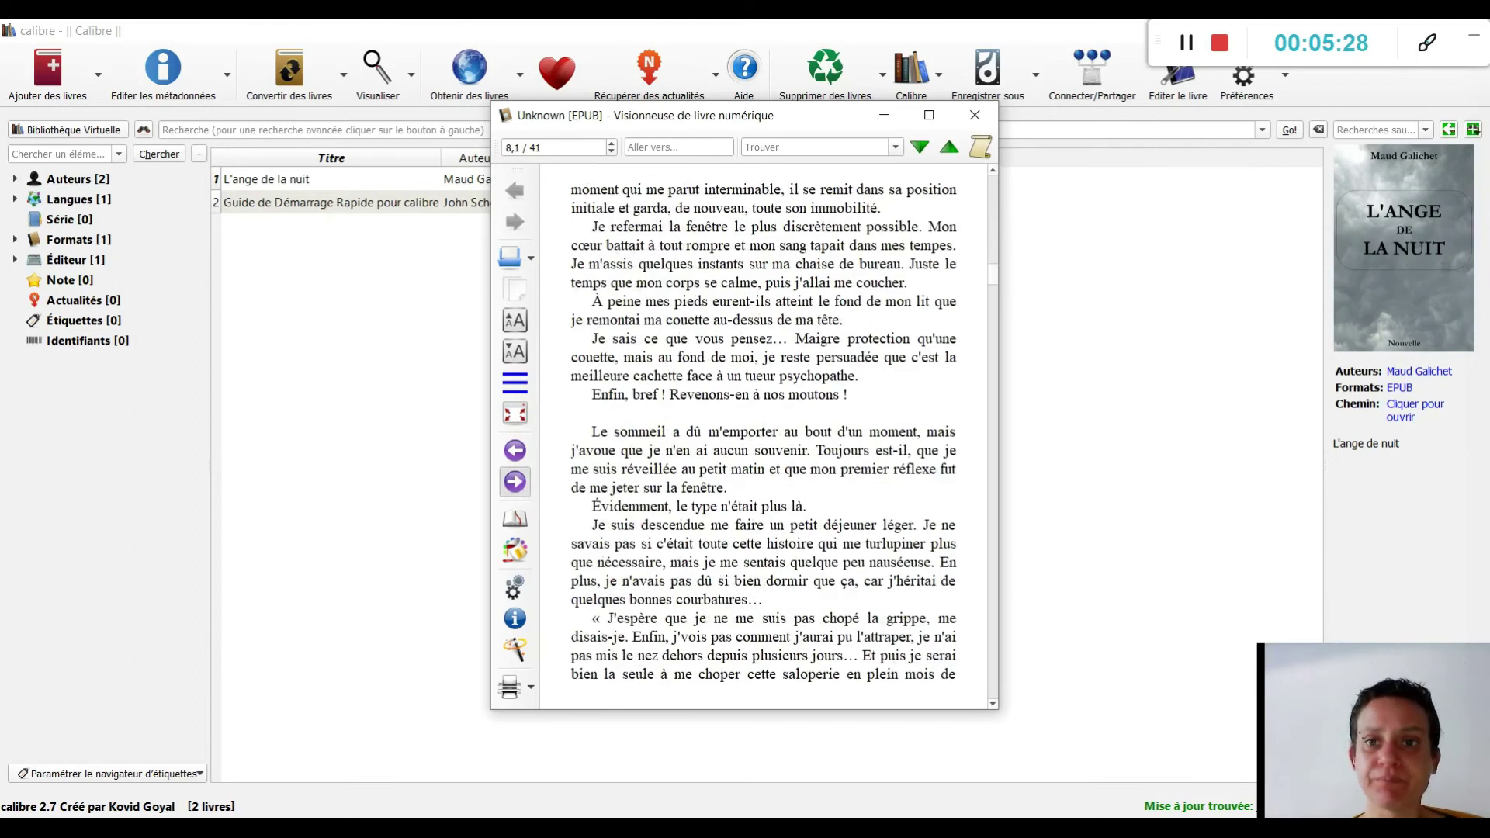
pyautogui.click(516, 482)
pyautogui.moveTo(994, 289); pyautogui.dragTo(996, 682)
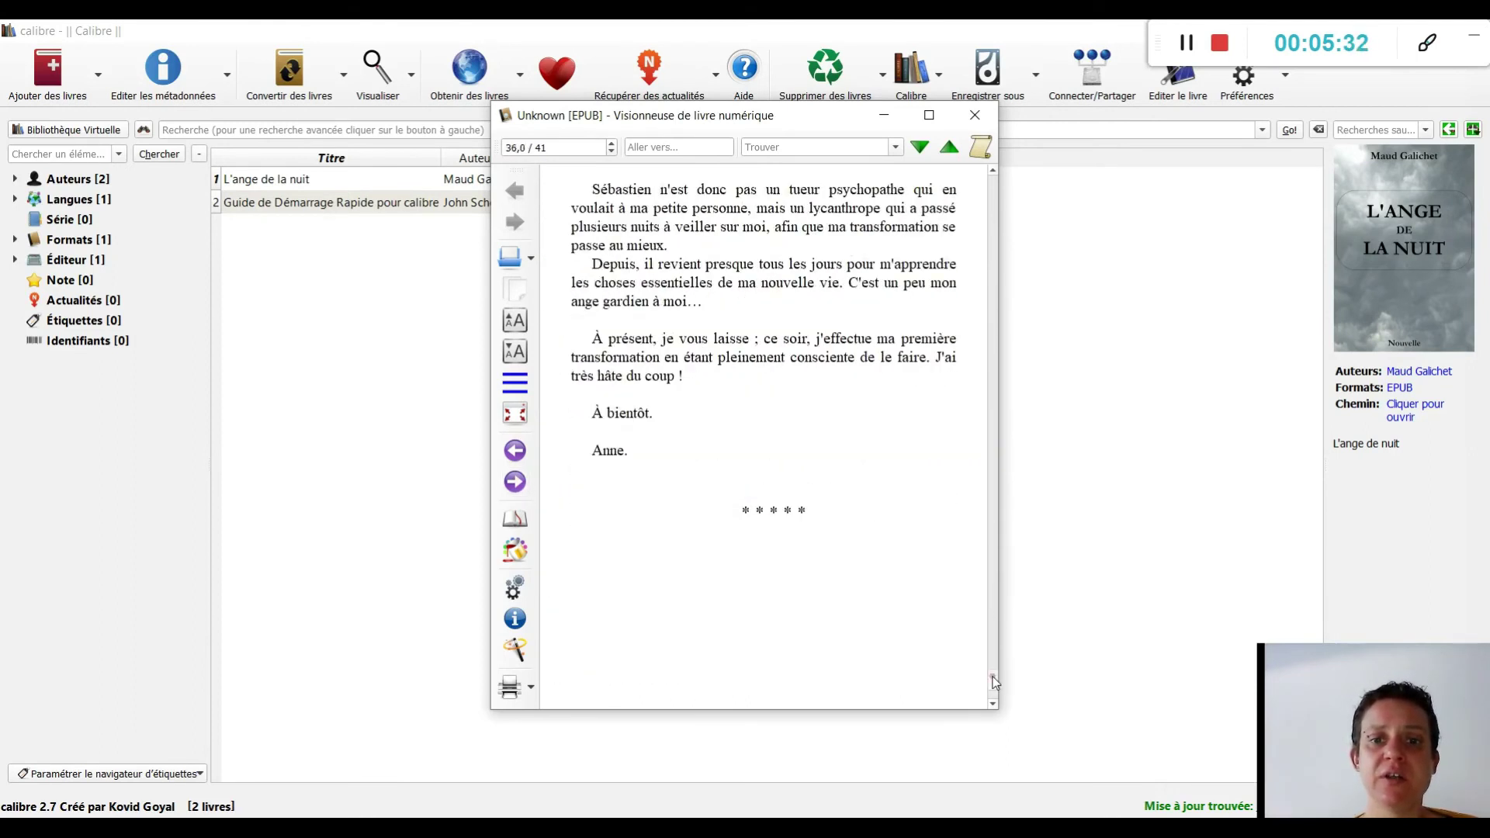
pyautogui.scroll(1, 827, 578)
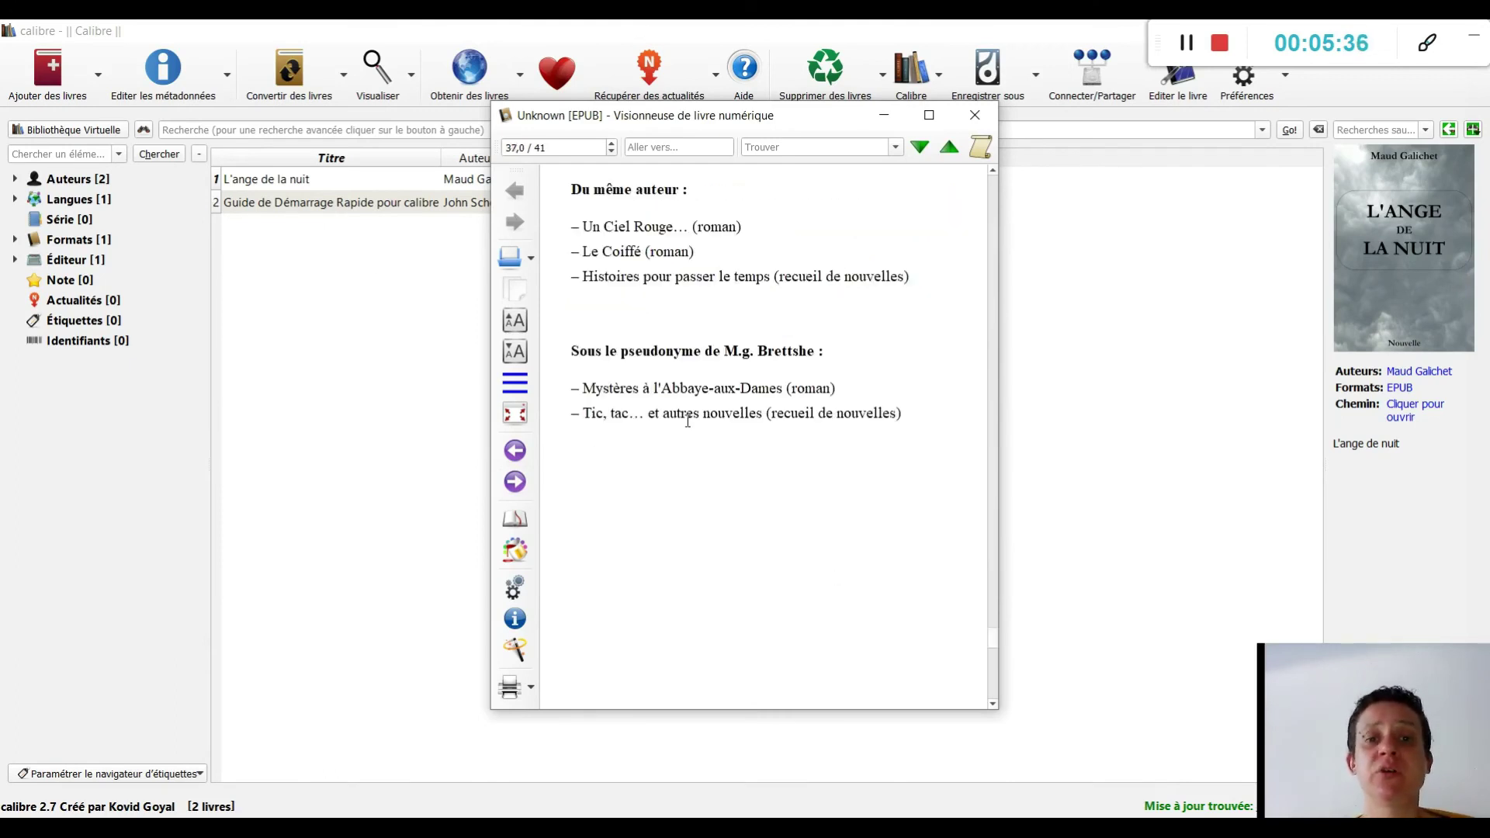
pyautogui.scroll(-1, 686, 420)
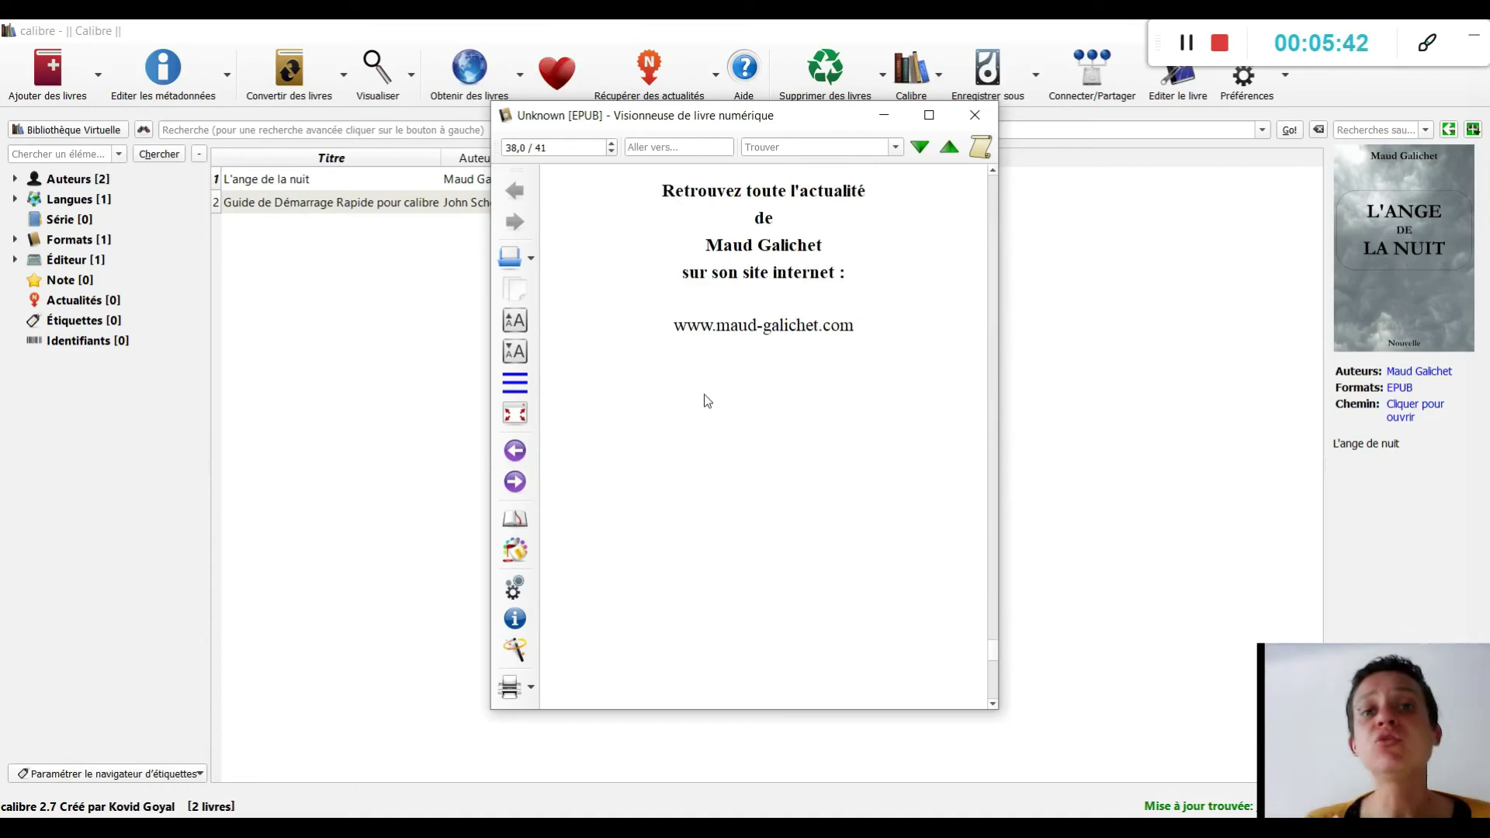